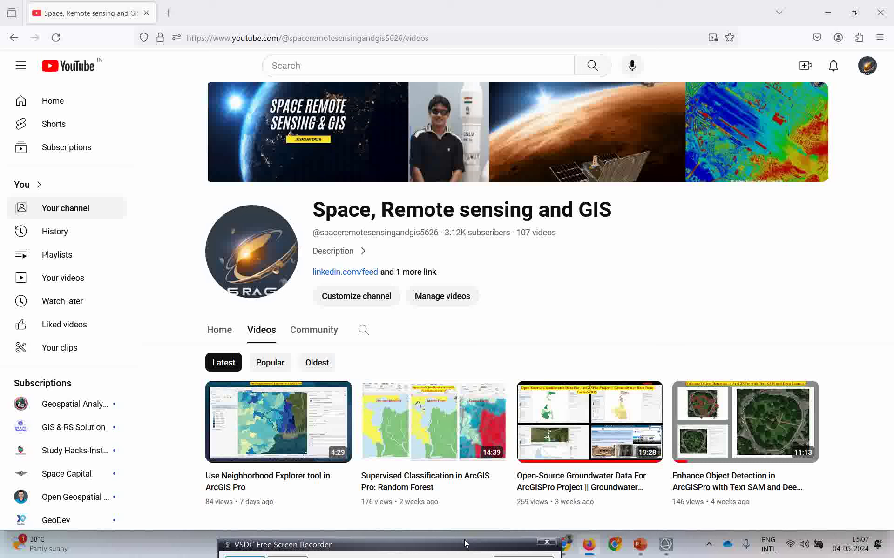
mouse_move(666, 544)
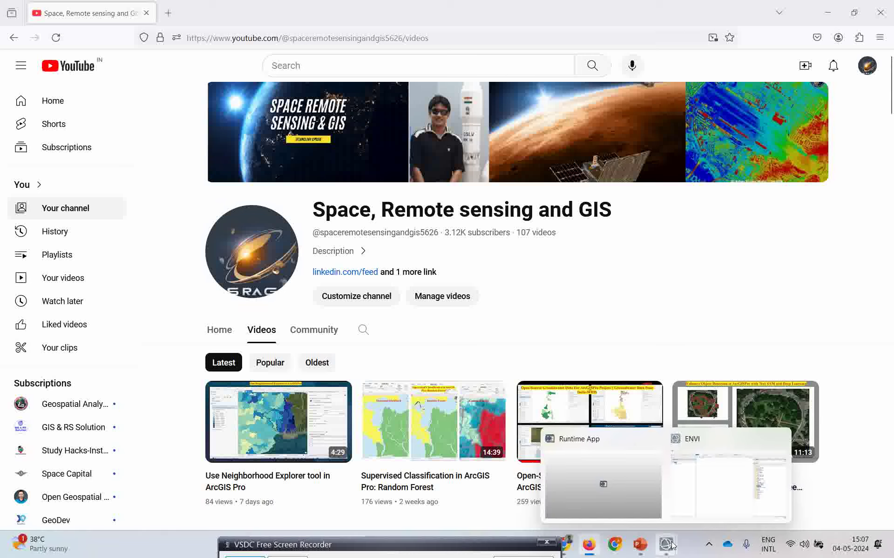
click(727, 501)
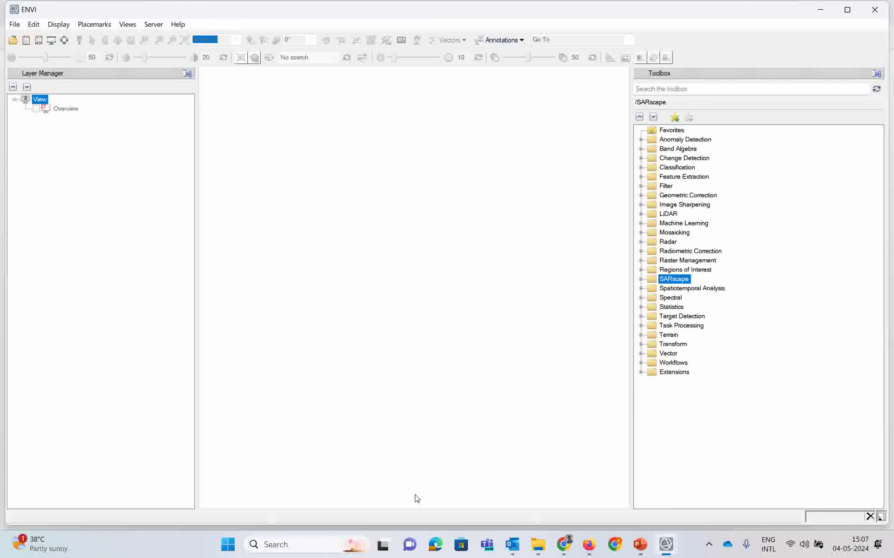
click(820, 9)
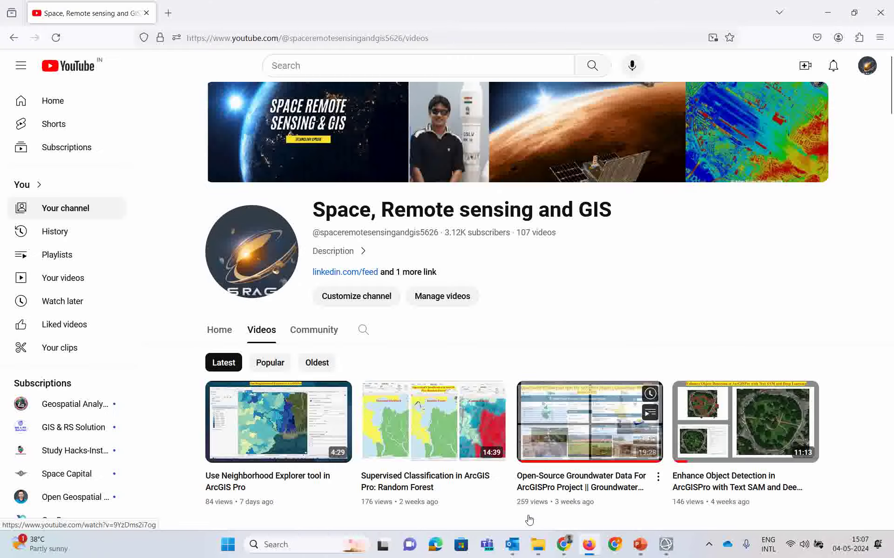
click(305, 545)
text(v)
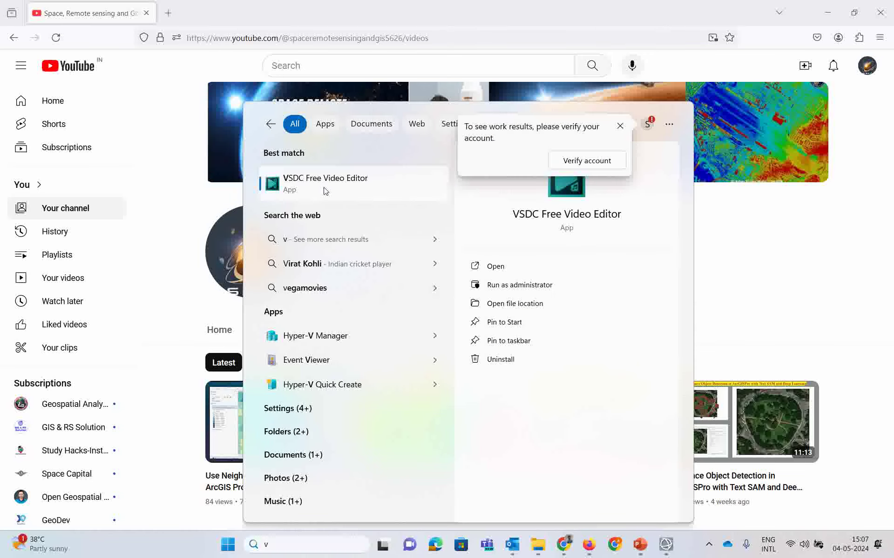
key(Return)
click(540, 277)
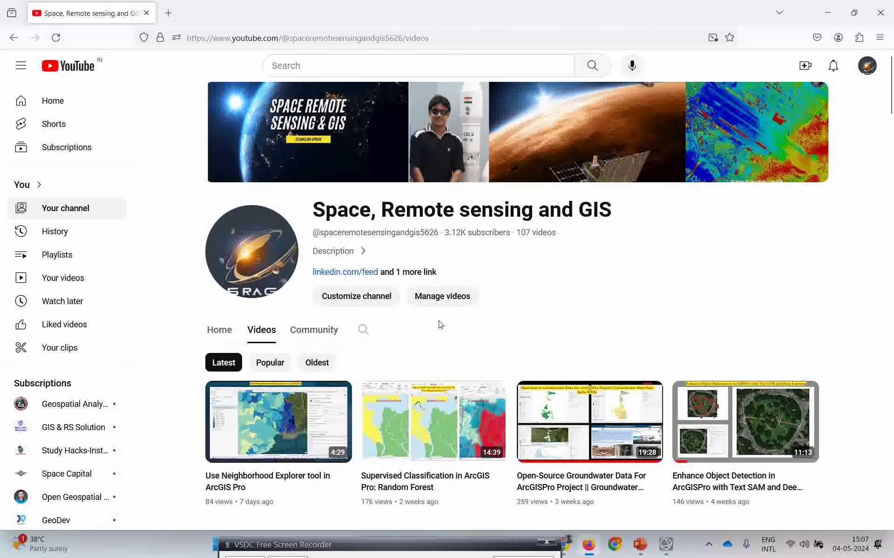
drag(460, 546, 426, 532)
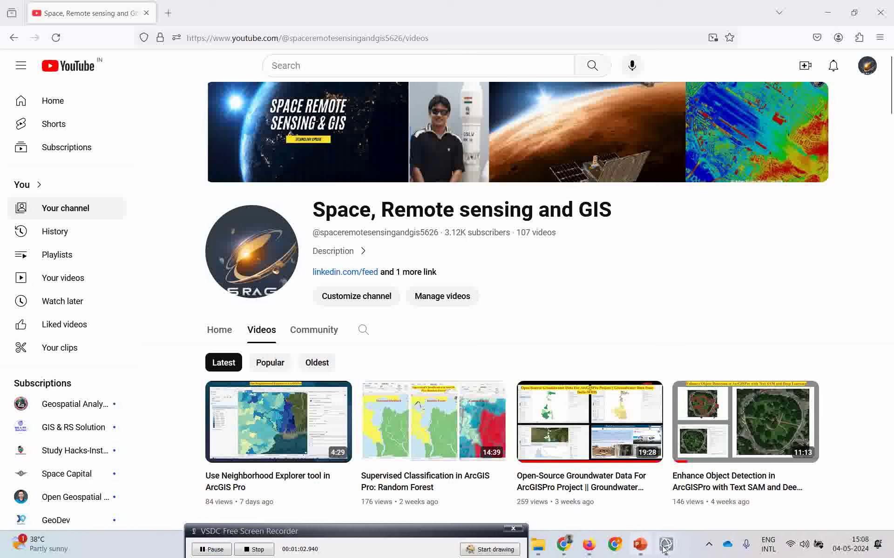
Switch to ENVI, open the HX_Data raster from the HX Data folder, and display it at full extent.
mouse_move(666, 544)
click(714, 493)
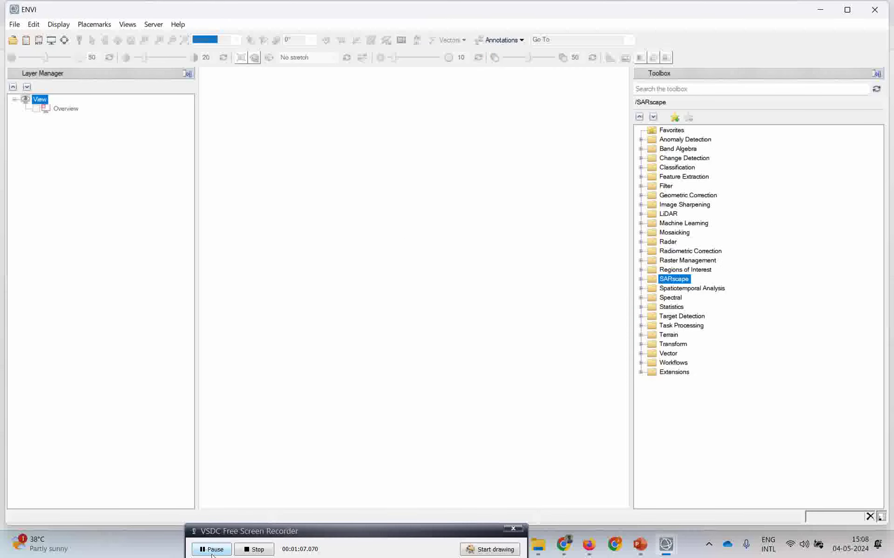
key(ctrl+o)
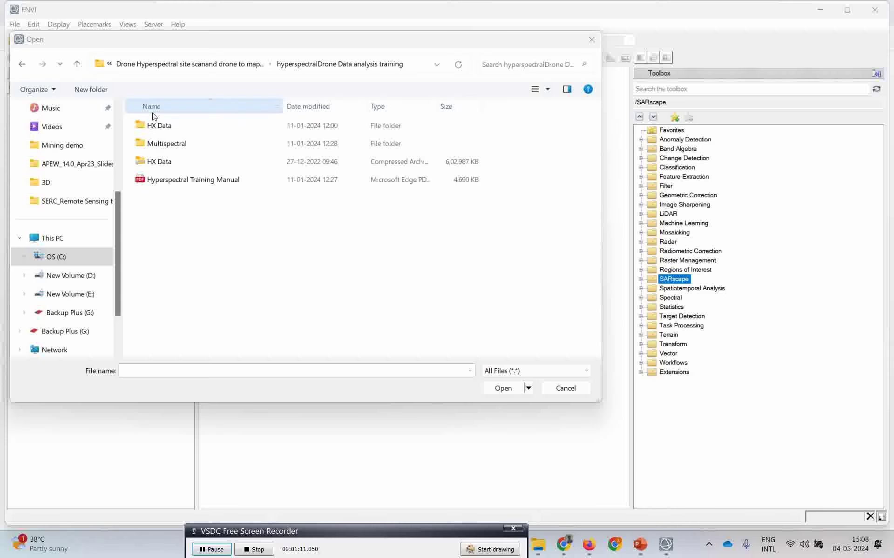
double_click(165, 144)
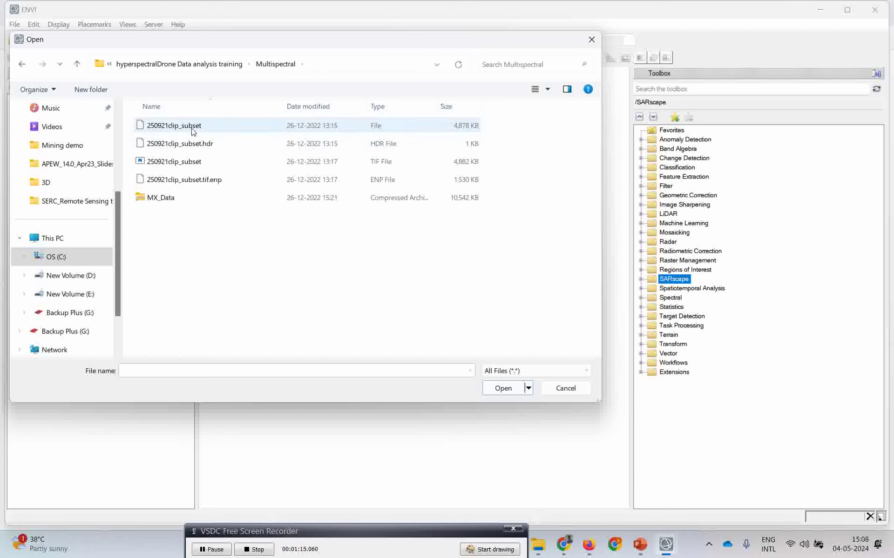
click(200, 65)
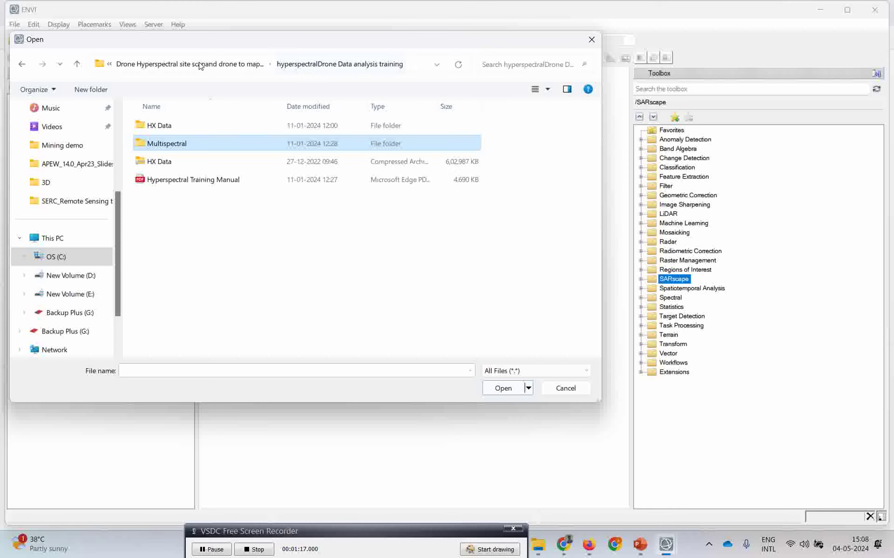
double_click(164, 126)
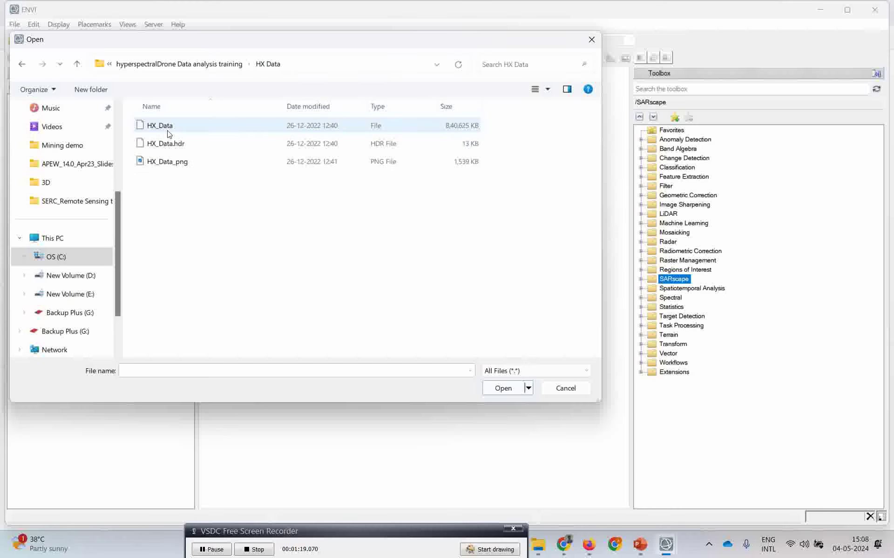
click(162, 131)
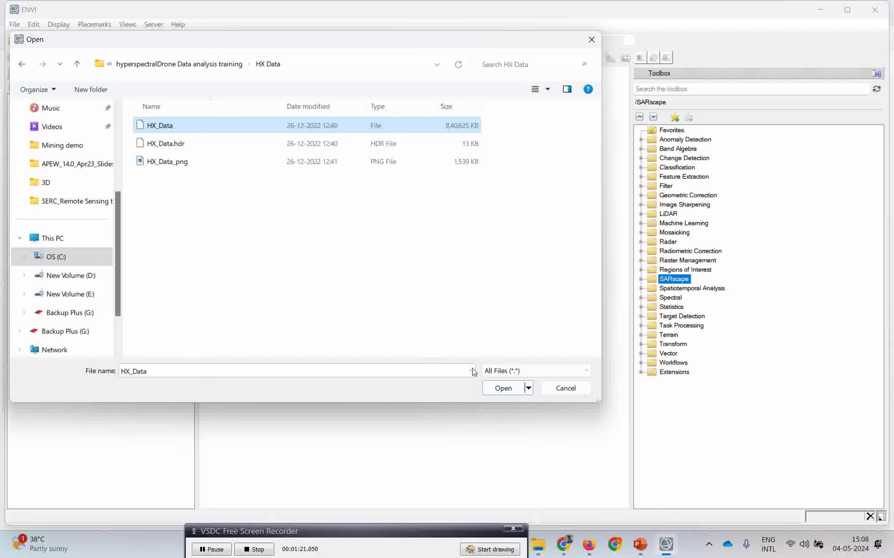
click(500, 387)
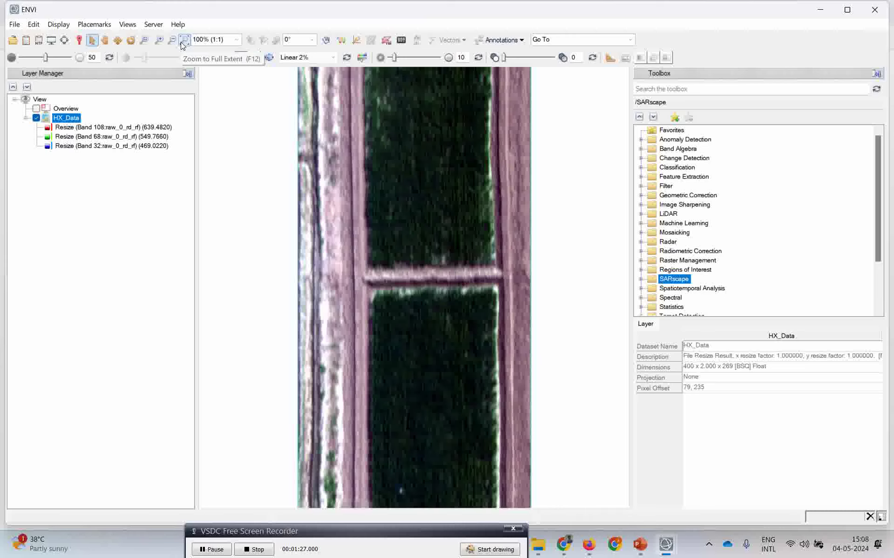
click(183, 42)
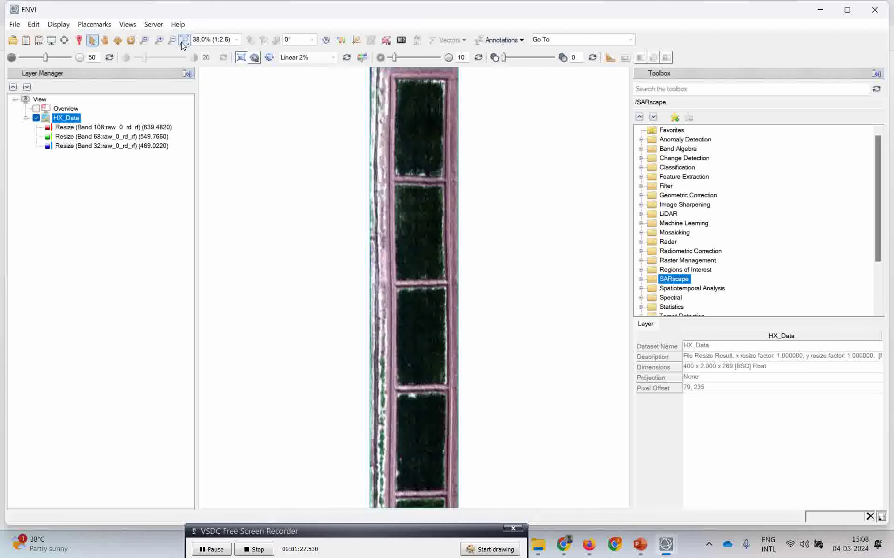
Examine the HX_Data band list and wavelengths in an enlarged Data Manager beside the image.
click(26, 41)
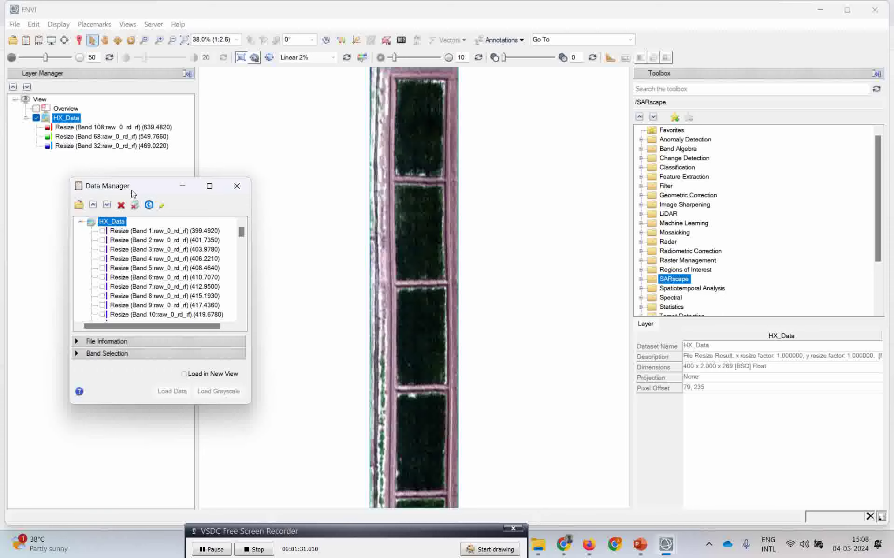
drag(152, 187, 596, 103)
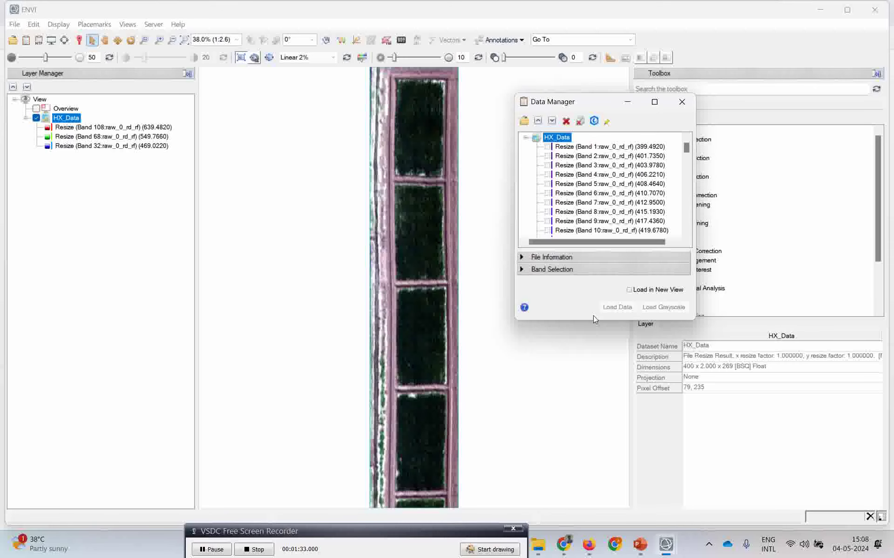
drag(592, 320, 591, 420)
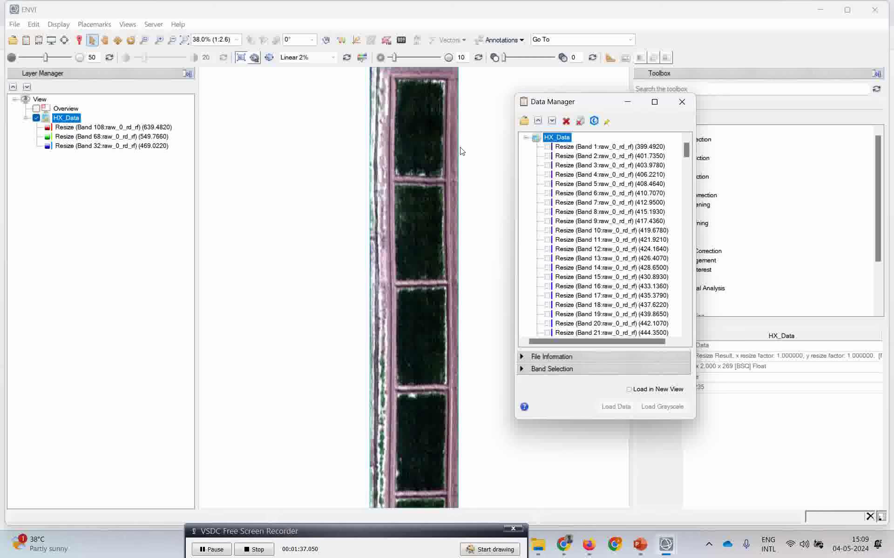
right_click(563, 140)
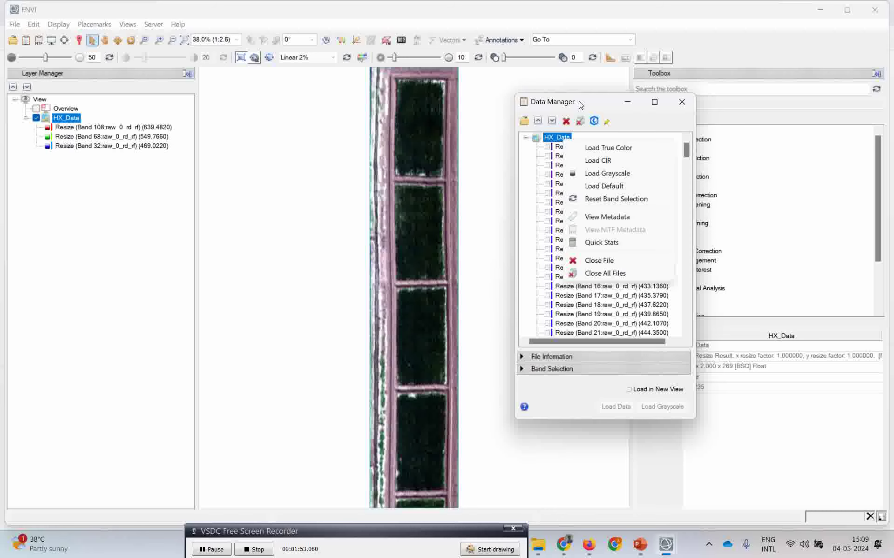
click(593, 101)
mouse_move(688, 154)
mouse_down()
mouse_move(703, 353)
mouse_move(693, 154)
mouse_up()
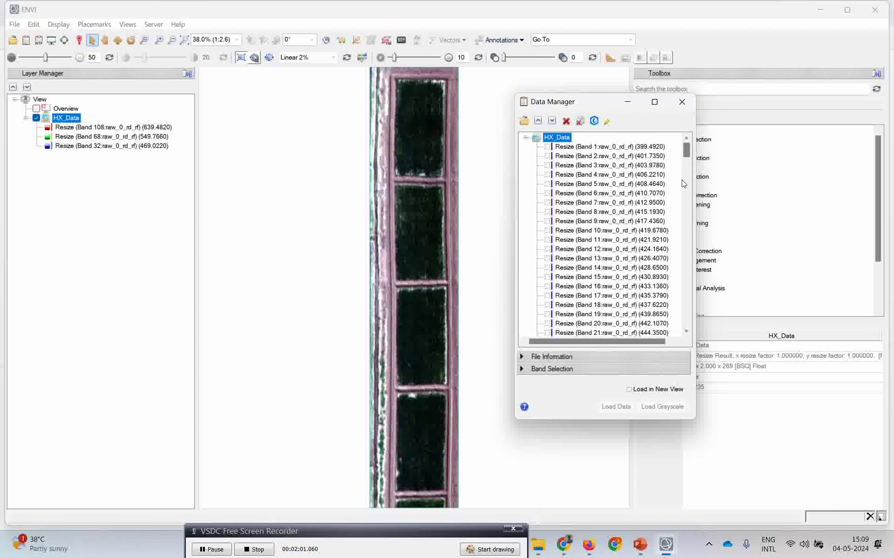
Load HX_Data as a colour-infrared (CIR) composite and close the Data Manager.
right_click(566, 139)
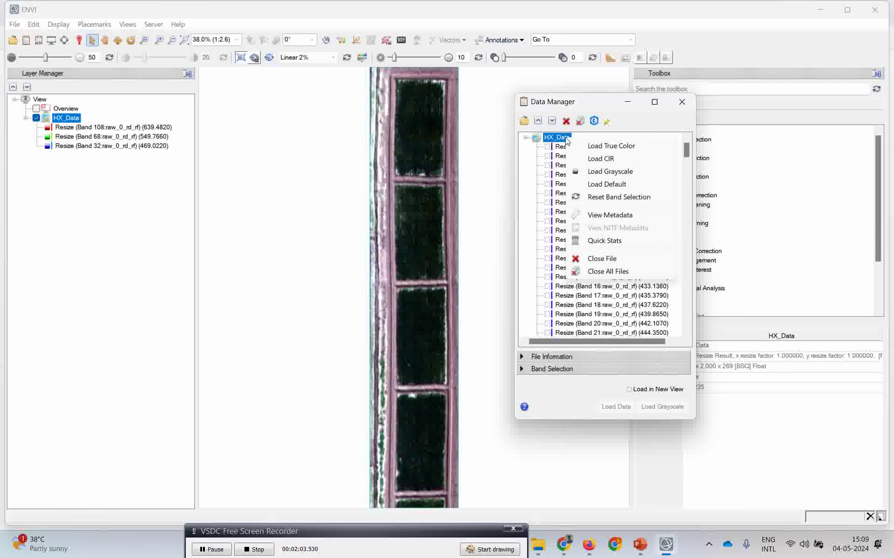
click(596, 160)
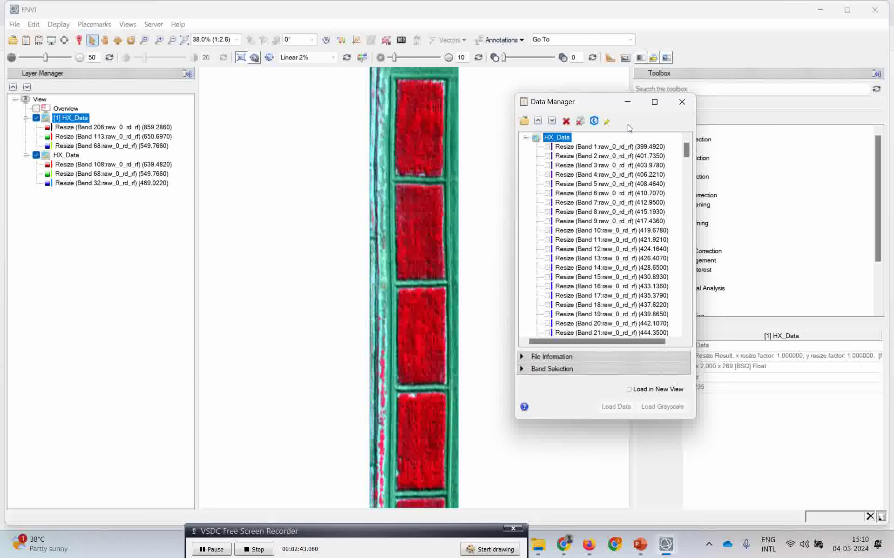
click(681, 102)
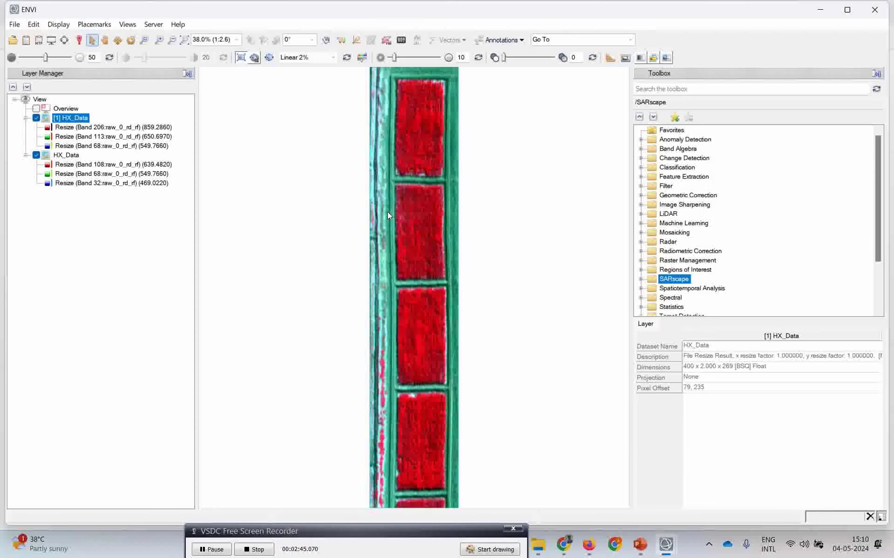
Open a spectral profile for the CIR HX_Data layer and place the crosshair on the second red field.
click(341, 42)
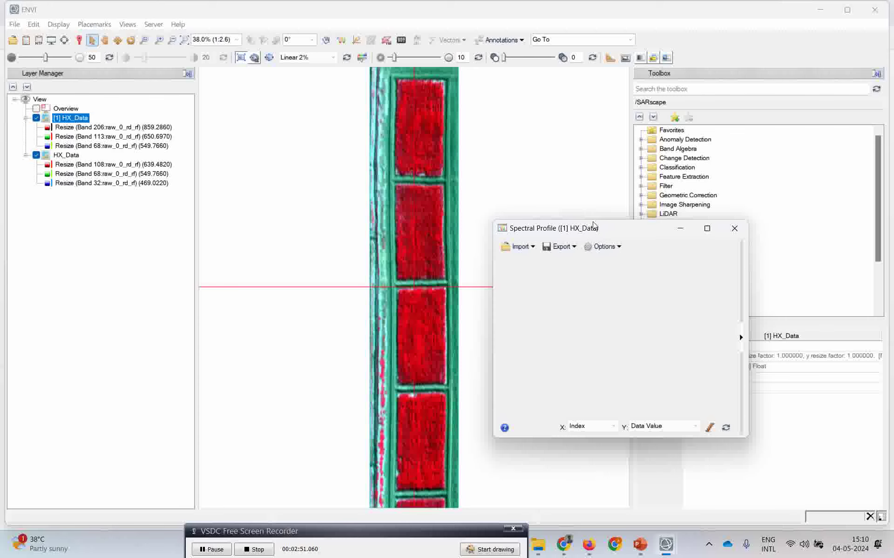
drag(591, 228, 607, 199)
drag(412, 284, 415, 236)
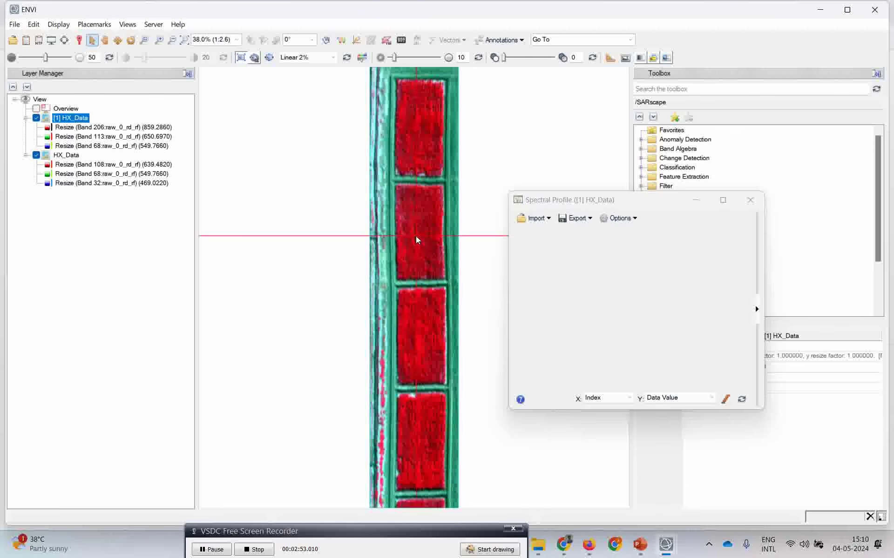
Select HX_Data as the input file through the spectral profile options.
click(634, 222)
mouse_move(728, 371)
click(769, 370)
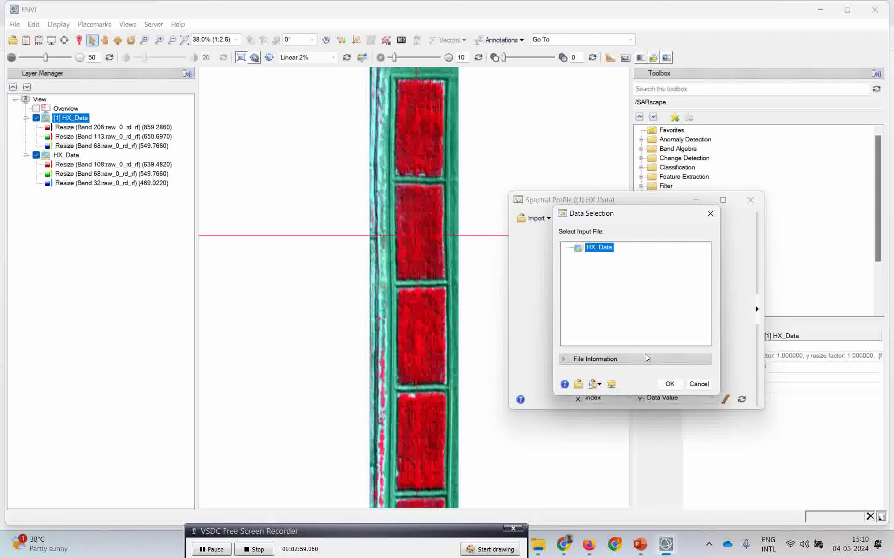
click(668, 385)
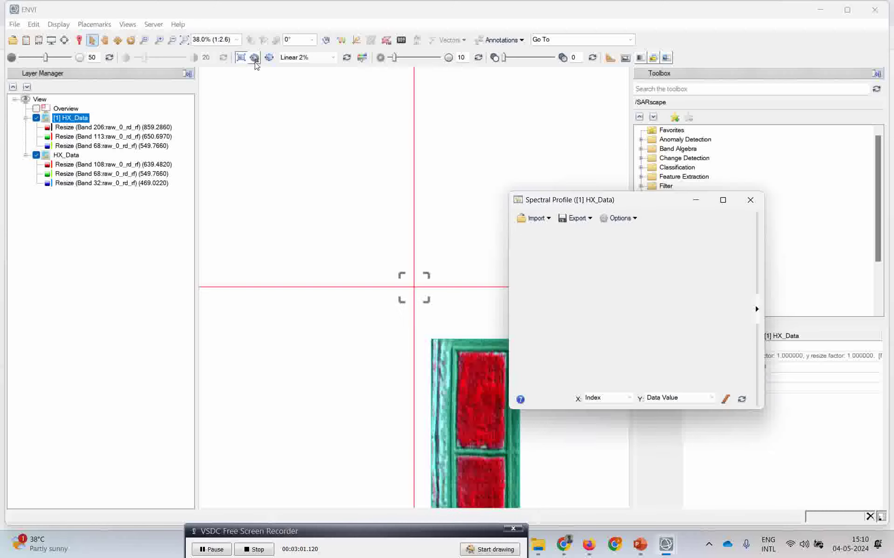
Move the crosshair back onto the topmost red field of the image to plot its spectrum.
click(185, 39)
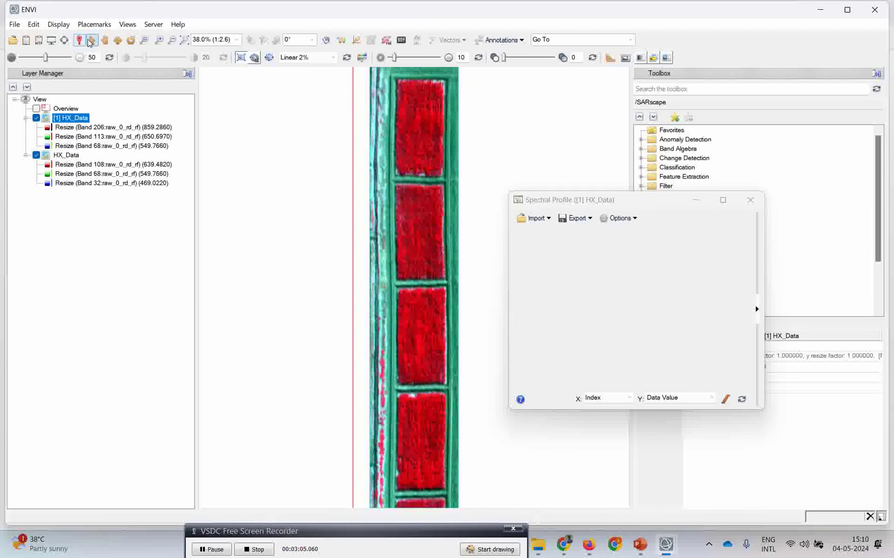
scroll(426, 318, down, 2)
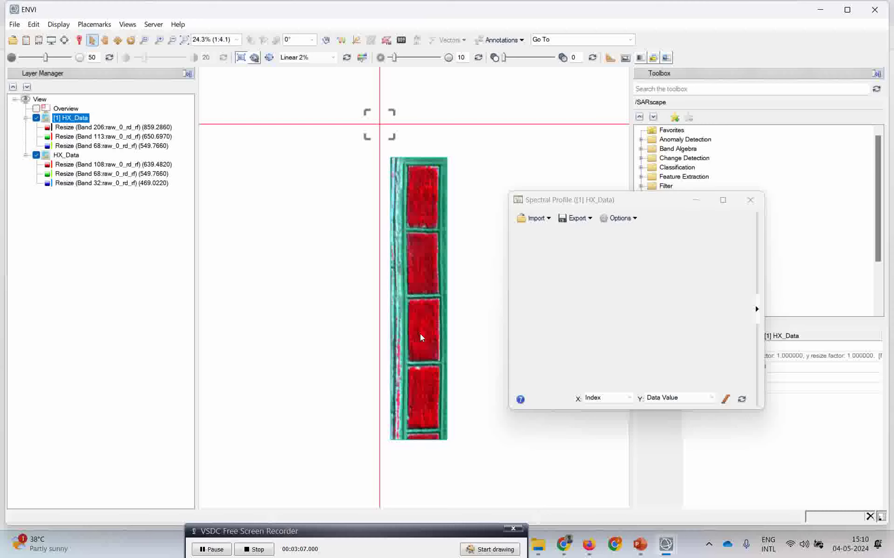
drag(380, 130, 419, 194)
scroll(422, 229, up, 6)
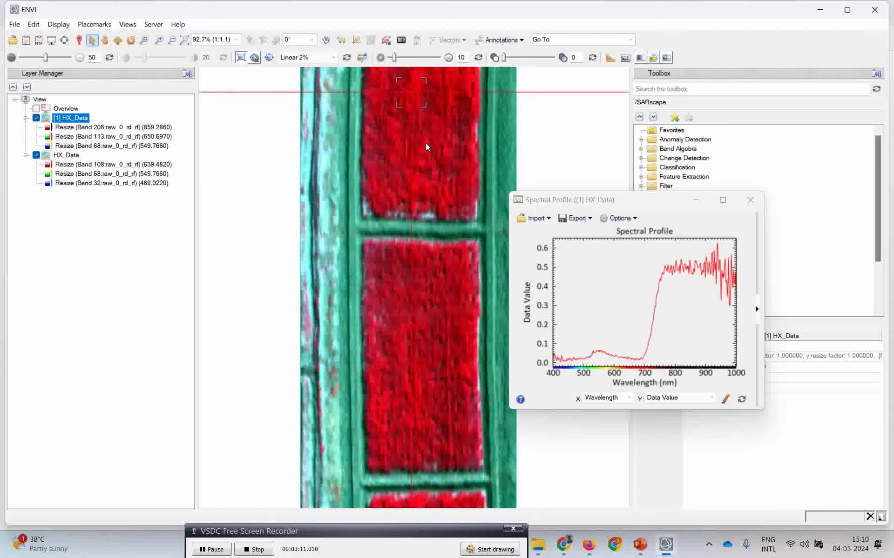
View the spectral profile of a pixel in the second red field, keeping the profile window clear of the crosshair.
drag(412, 91, 420, 306)
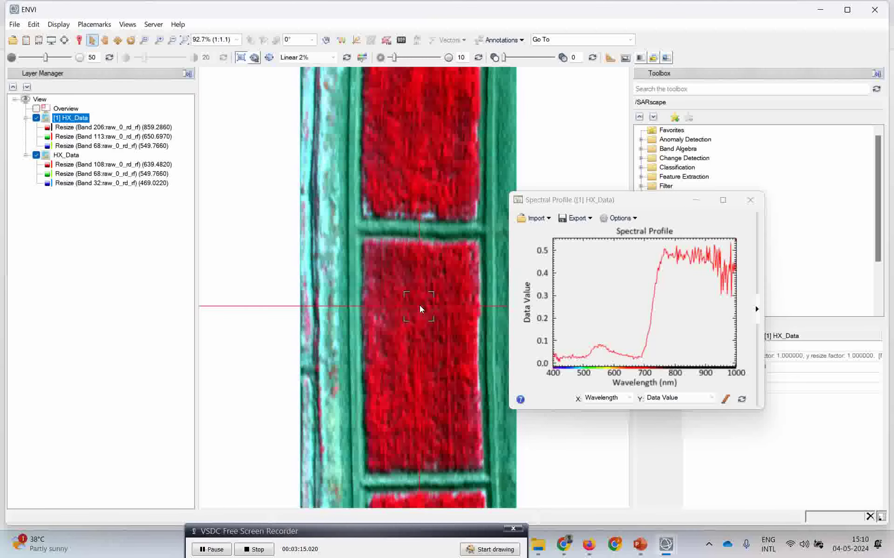
click(630, 202)
drag(631, 203, 572, 136)
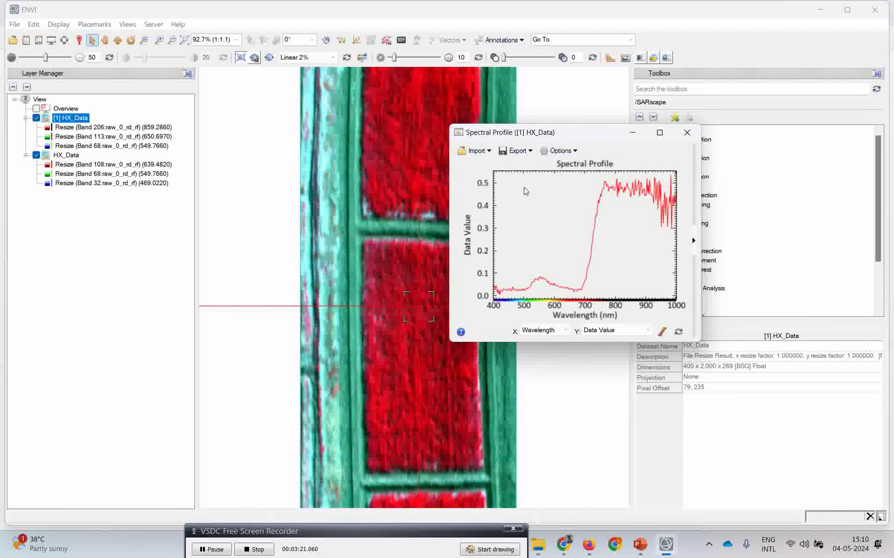
drag(591, 137, 647, 127)
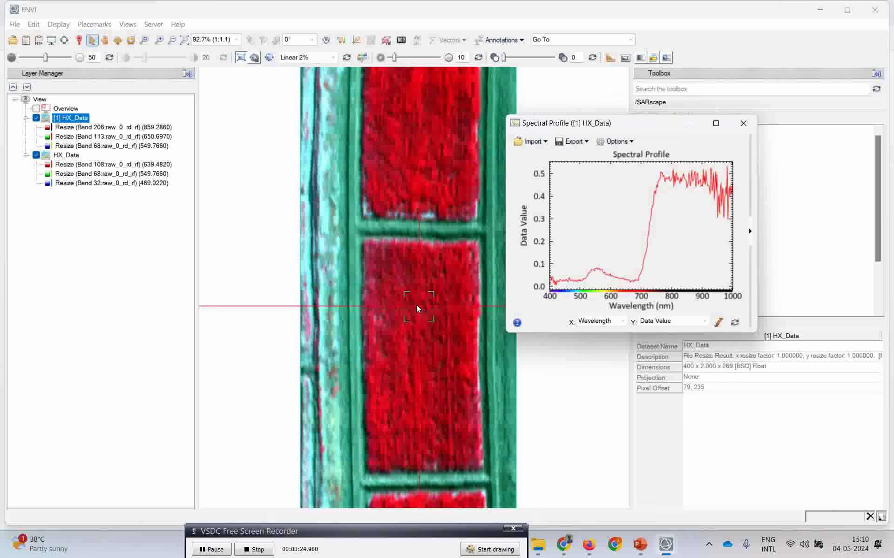
Compare the spectral profile at the boundary between the top two fields with that of pixels inside the topmost field.
drag(417, 309, 432, 220)
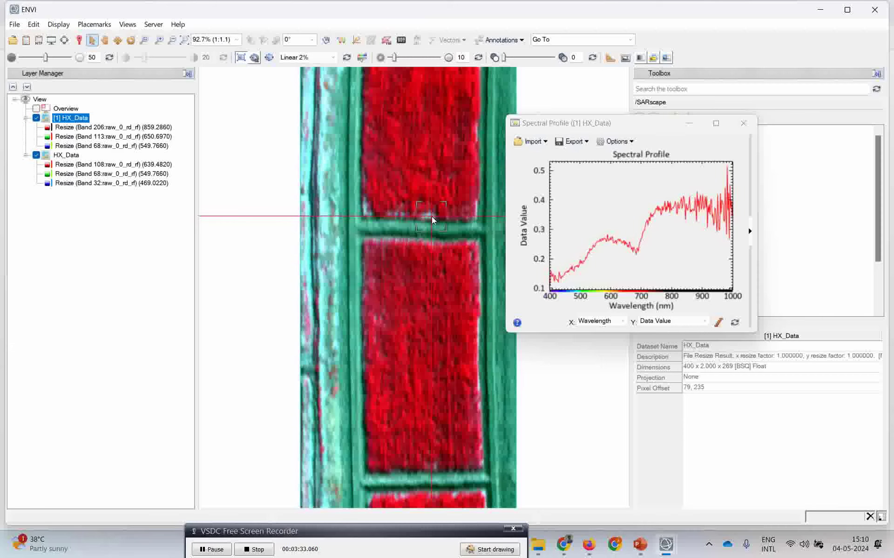
drag(431, 216, 426, 155)
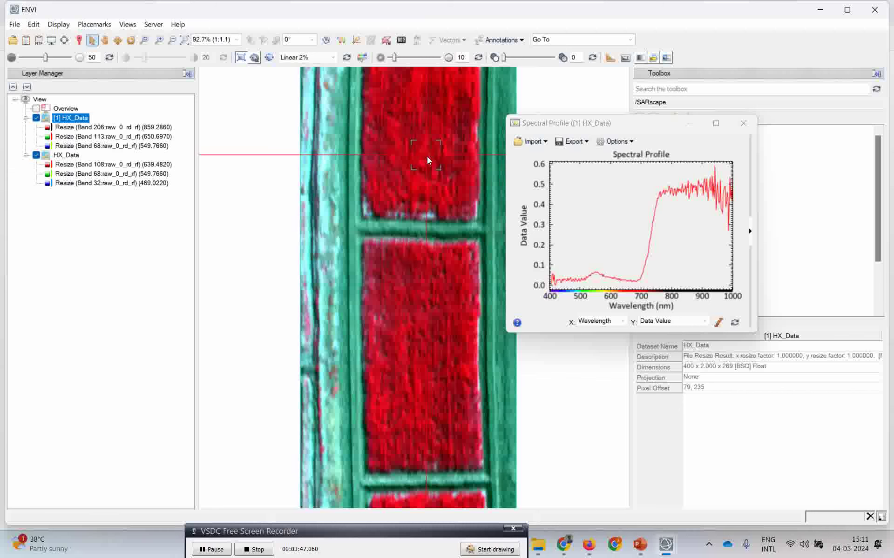
drag(424, 155, 423, 141)
drag(645, 126, 650, 219)
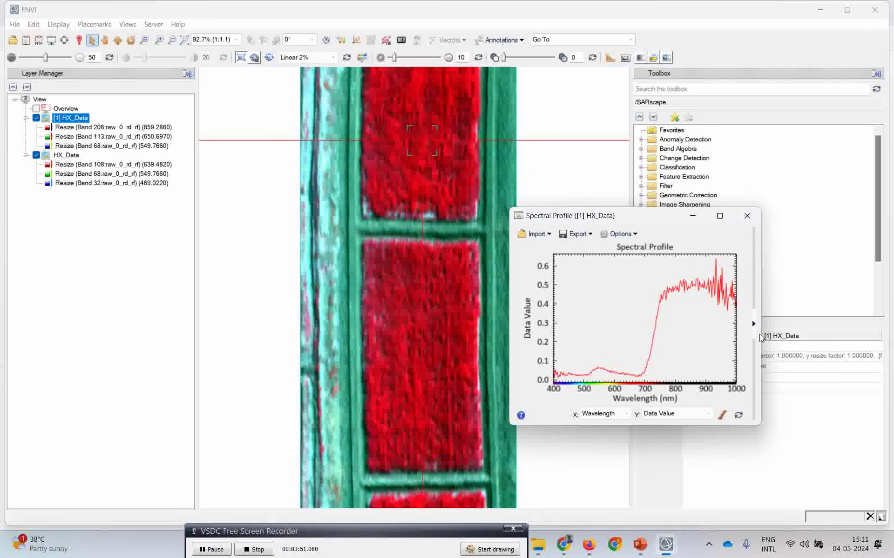
Show the profile's curve list, keep an additional spectrum from inside the topmost field, and remove the surplus duplicate curve.
click(754, 324)
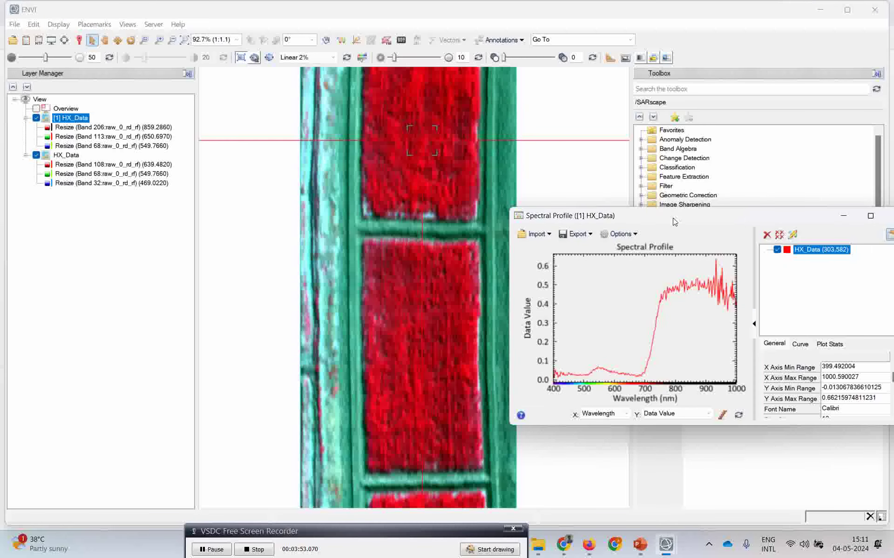
drag(670, 219, 677, 210)
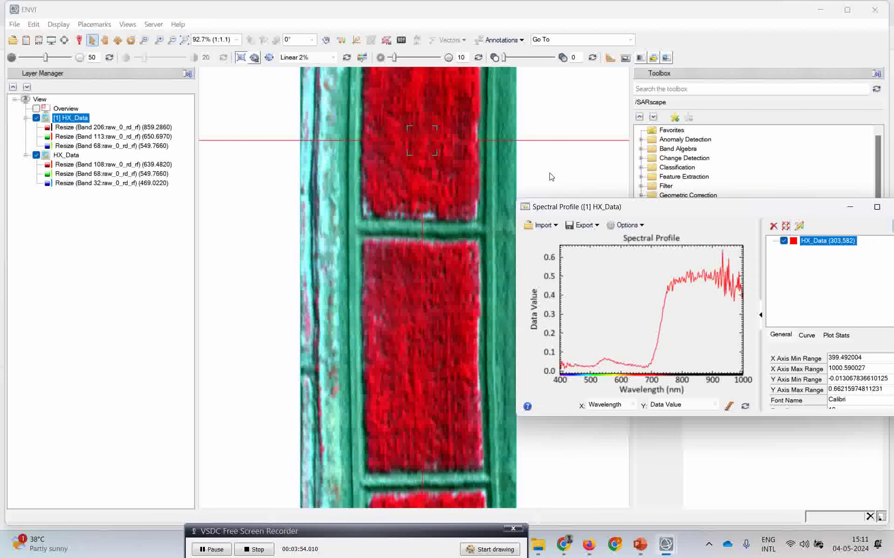
click(423, 142)
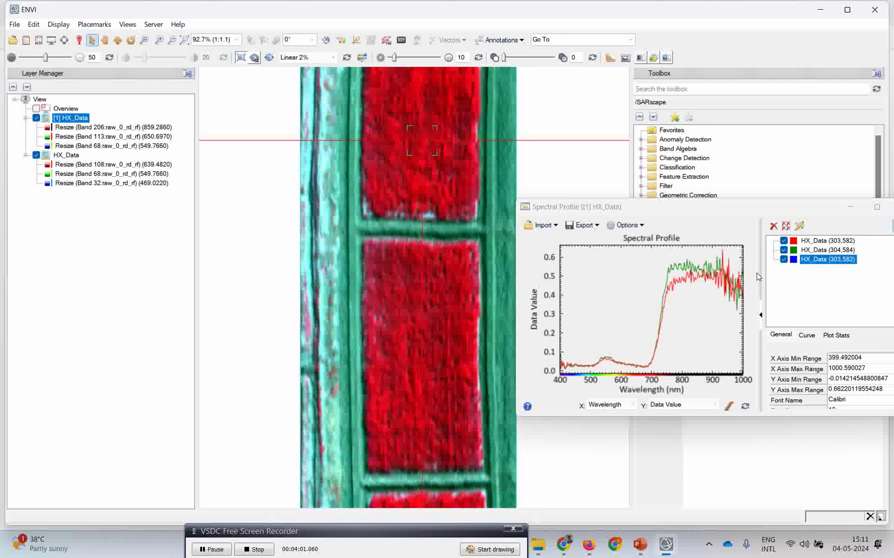
right_click(810, 263)
click(795, 286)
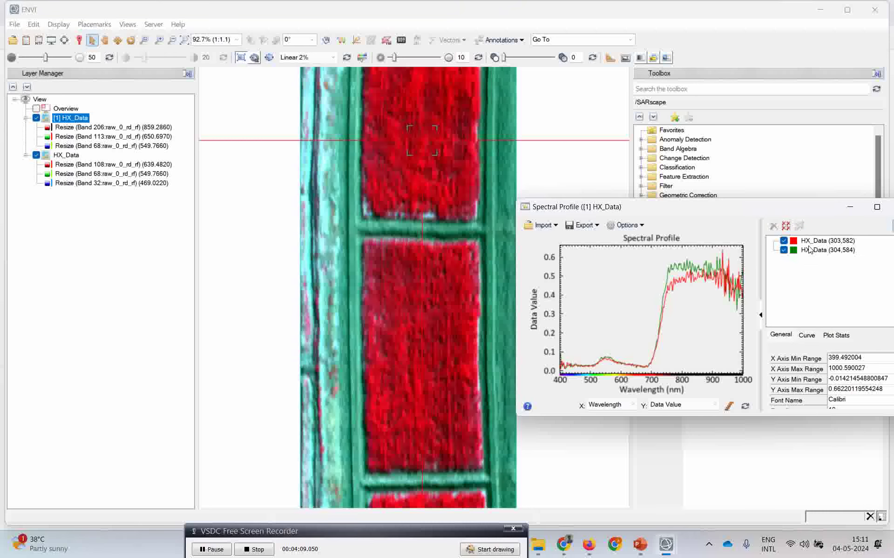
Move the crosshair to the lower edge of the topmost field and collect that pixel's spectrum as an additional curve.
drag(423, 140, 429, 215)
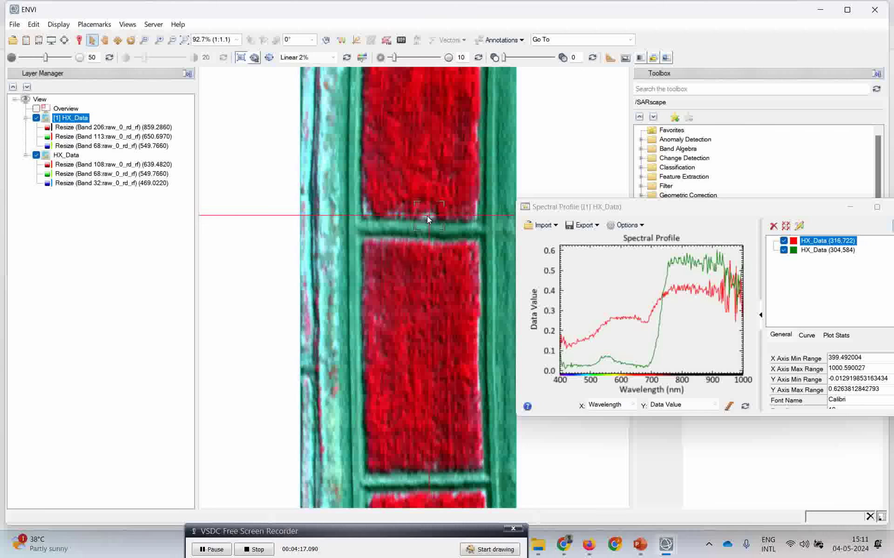
click(427, 216)
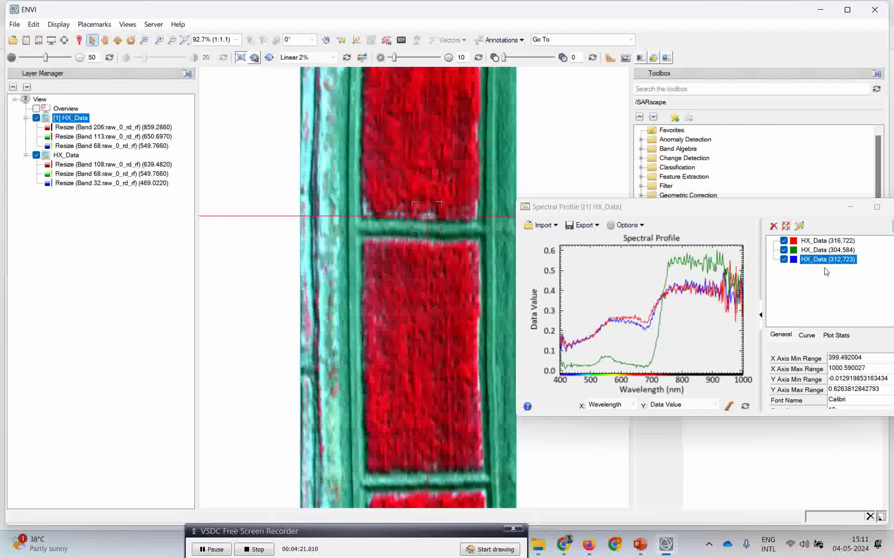
Rename the green curve in the spectral profile as Good Crop.
click(817, 250)
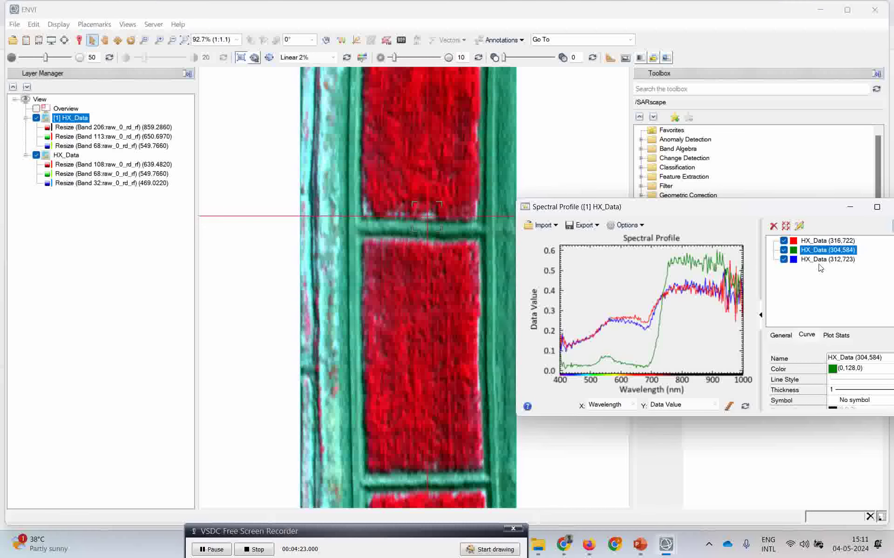
click(847, 358)
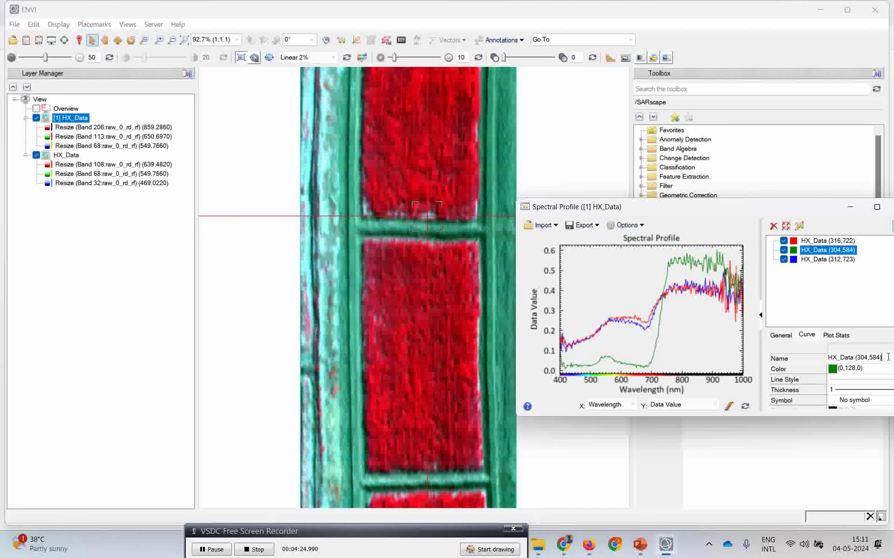
drag(879, 358, 801, 358)
text(Good Crop)
key(Return)
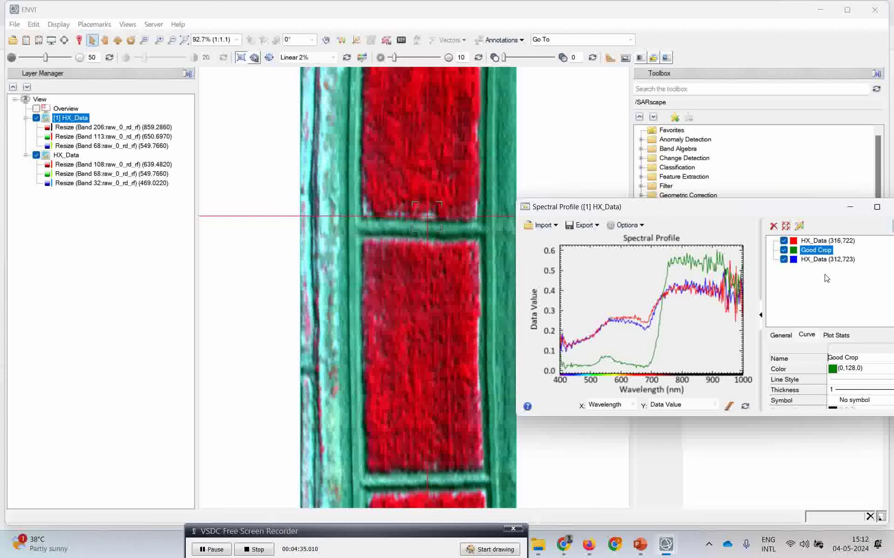
Rename the blue curve in the spectral profile as Bad Crop.
click(822, 260)
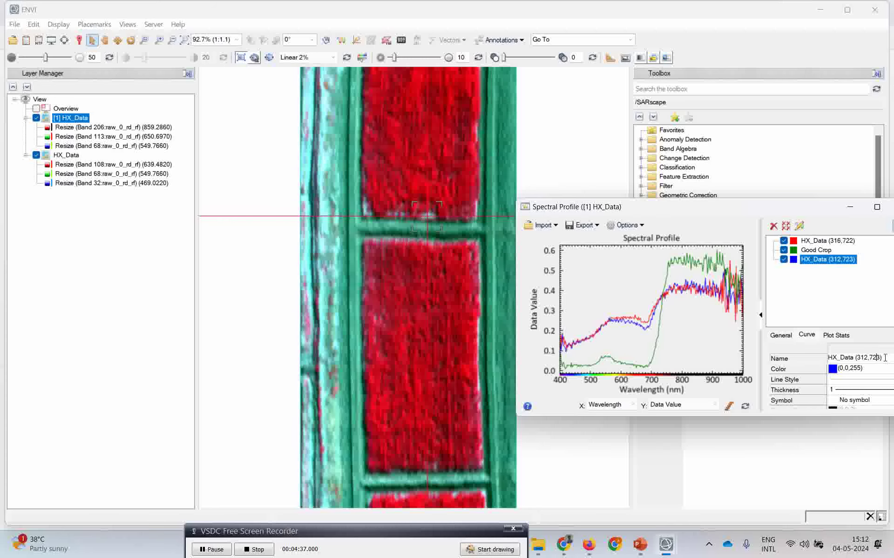
drag(877, 358, 818, 359)
text(Bad Crop)
key(Return)
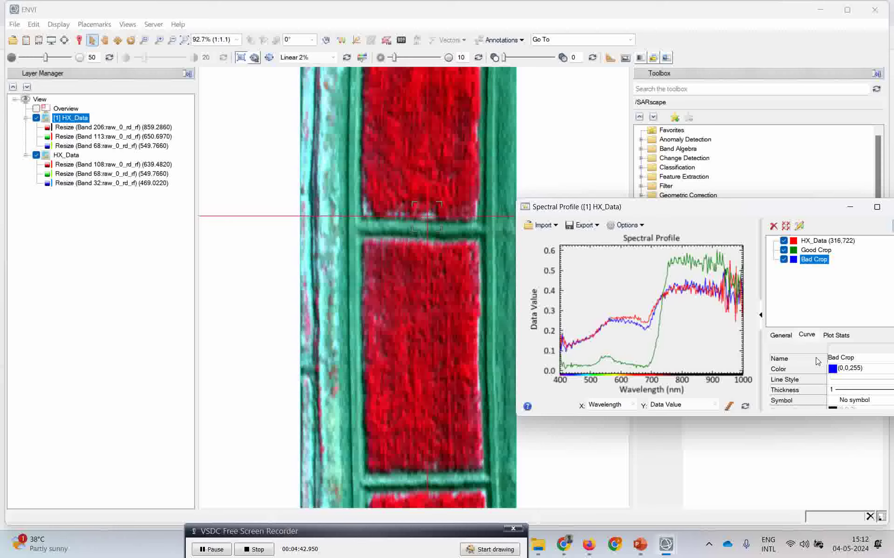
Collect a spectrum from the green strip beside the topmost field and name the cyan curve Outside field.
drag(719, 211, 498, 186)
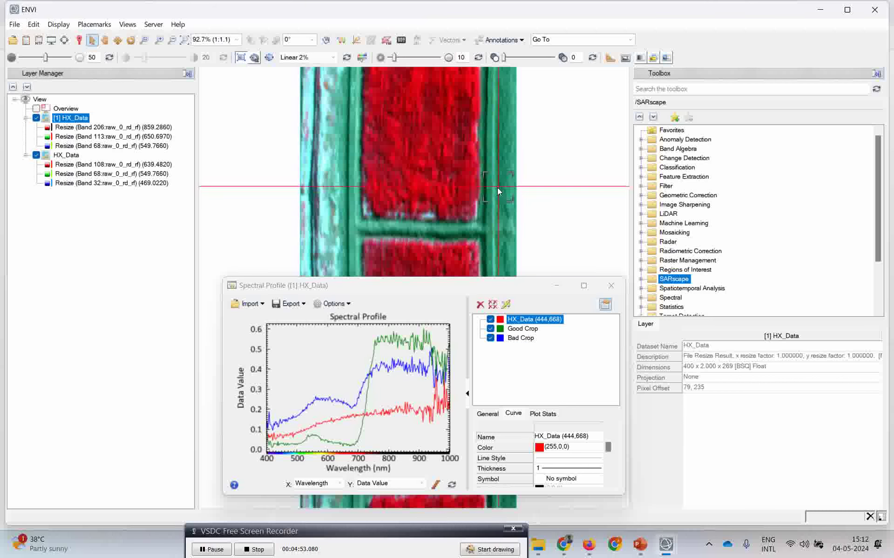
click(497, 188)
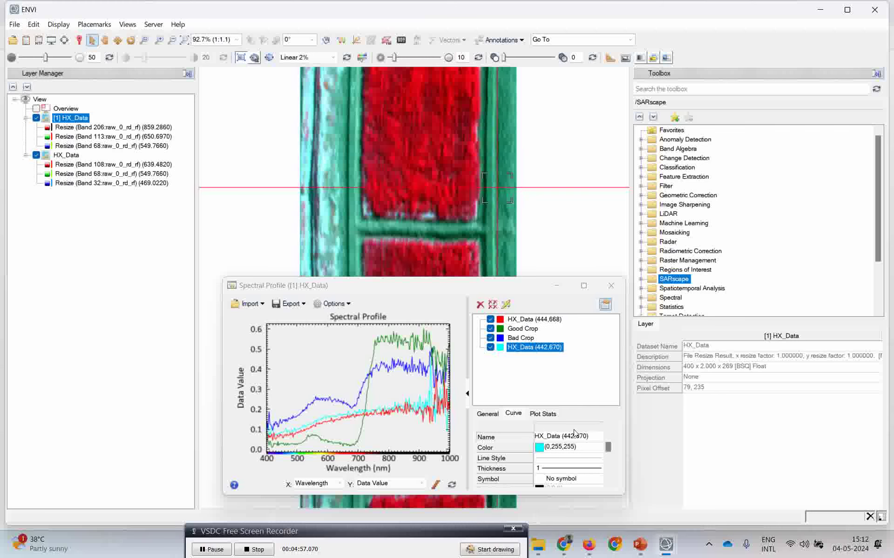
drag(591, 438, 525, 436)
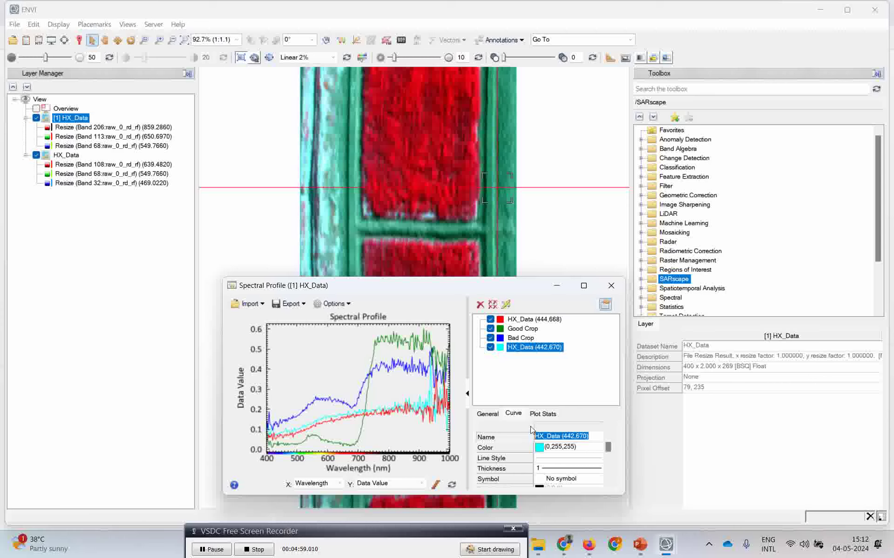
text(Outside field)
key(Return)
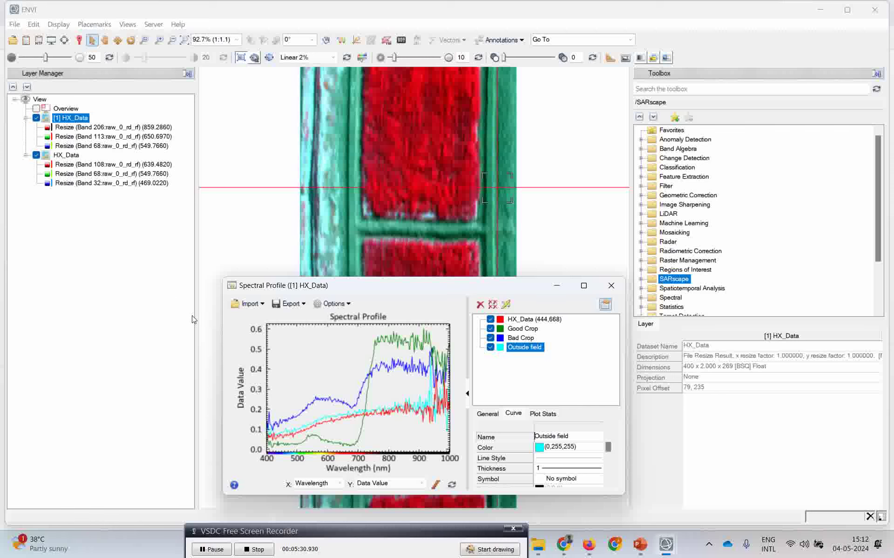
Review the export formats and plotted curves of the spectral profile, and close the profile window.
click(297, 305)
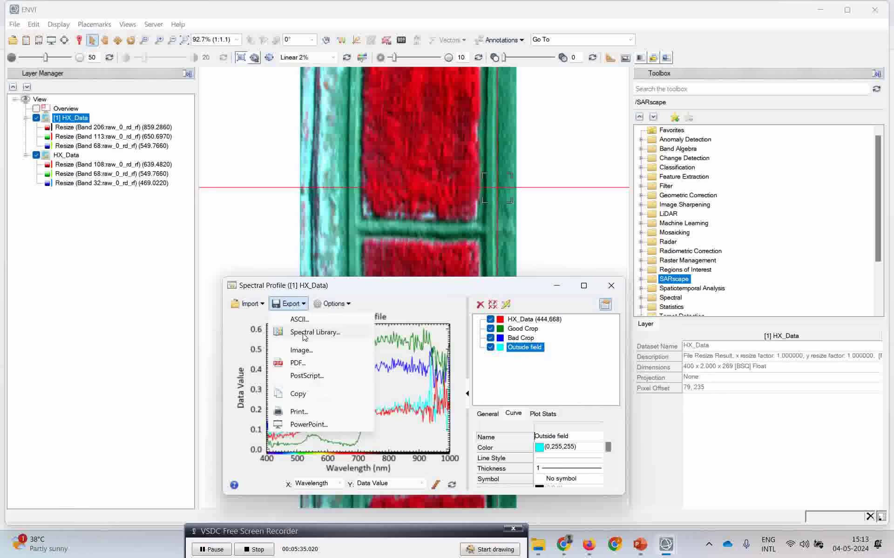
click(357, 292)
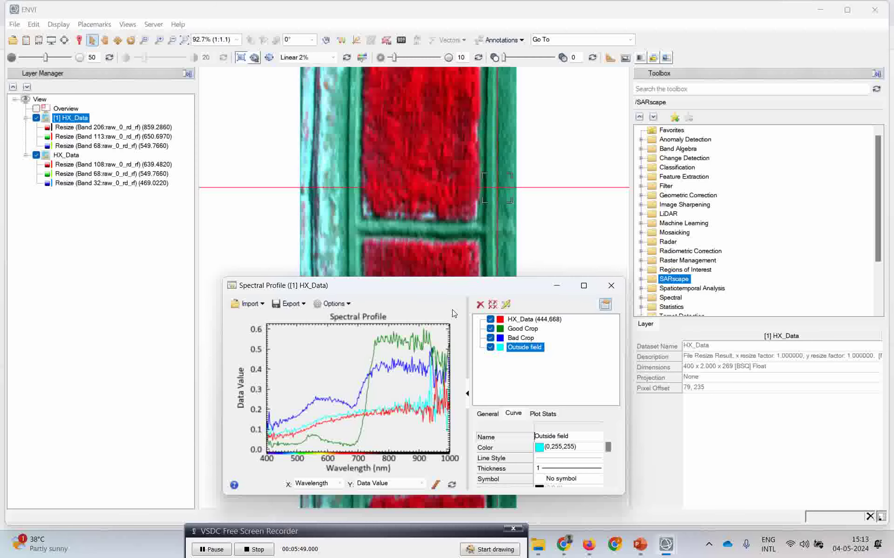
drag(357, 290, 650, 263)
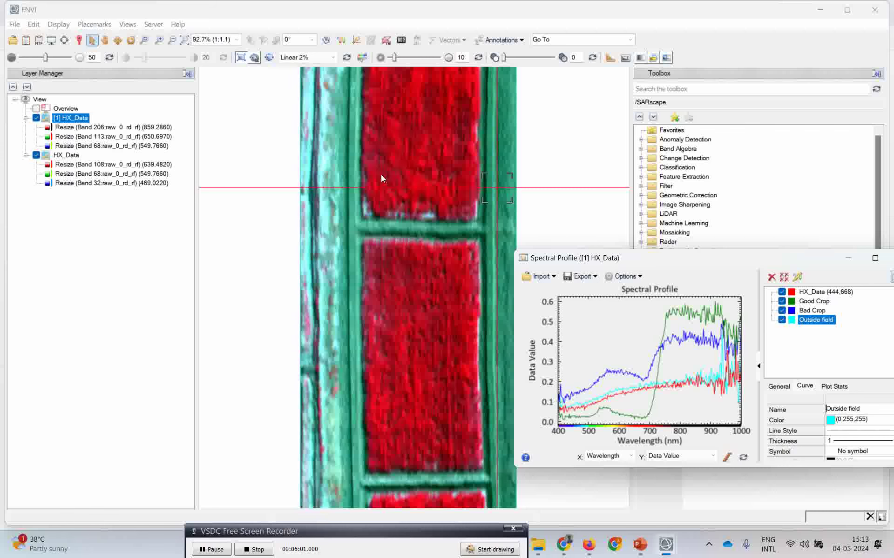
drag(652, 260, 418, 258)
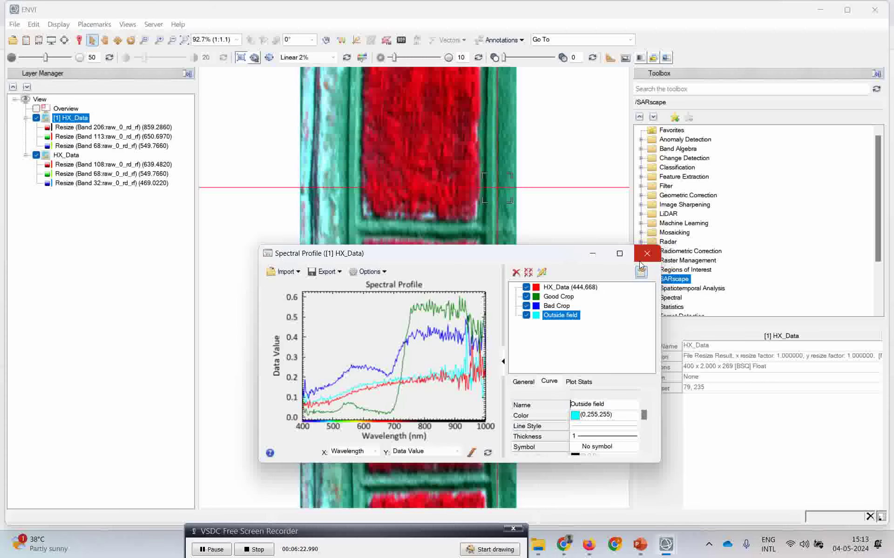
click(646, 254)
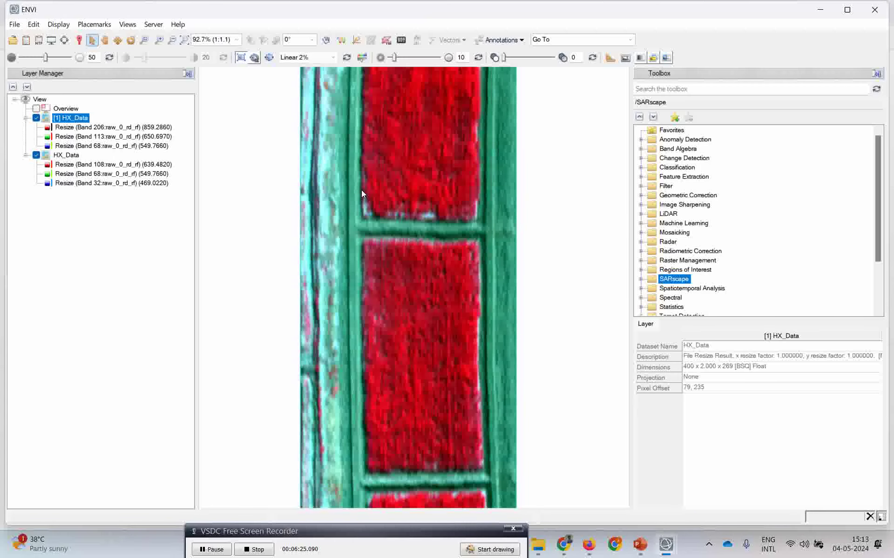
Find the Vegetation Index Calculator in the toolbox and start it with HX_Data as the input file.
click(668, 92)
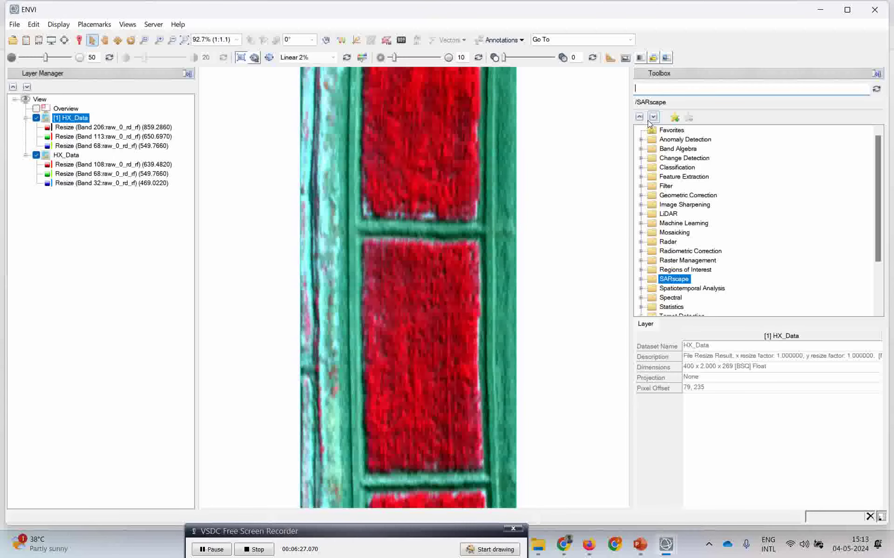
text(veg)
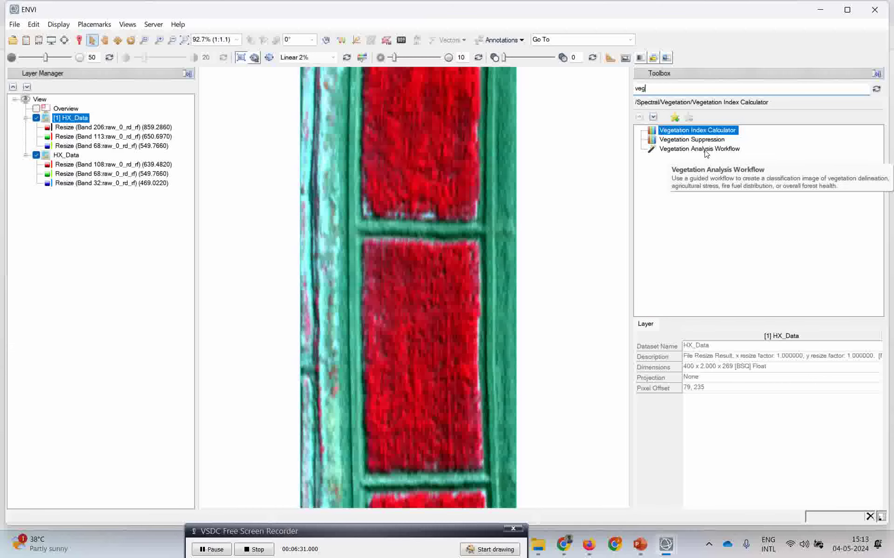
double_click(692, 132)
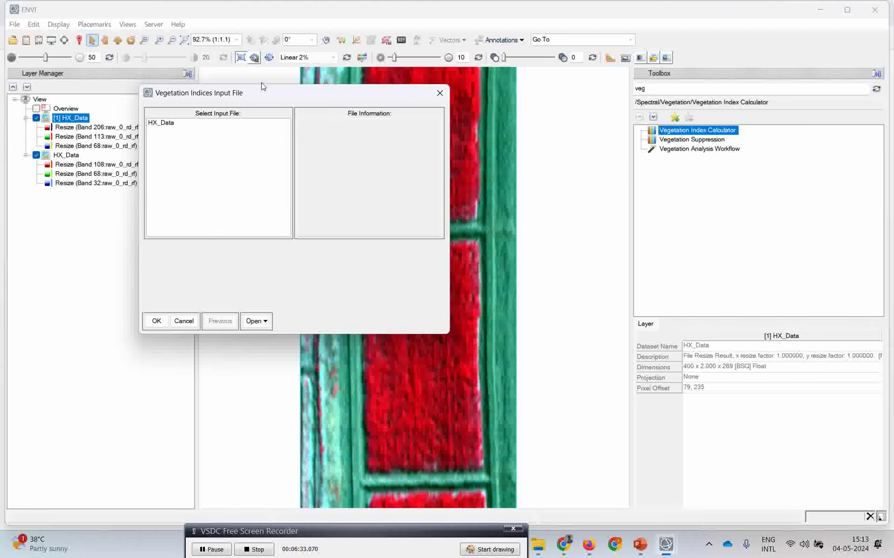
drag(256, 97, 308, 101)
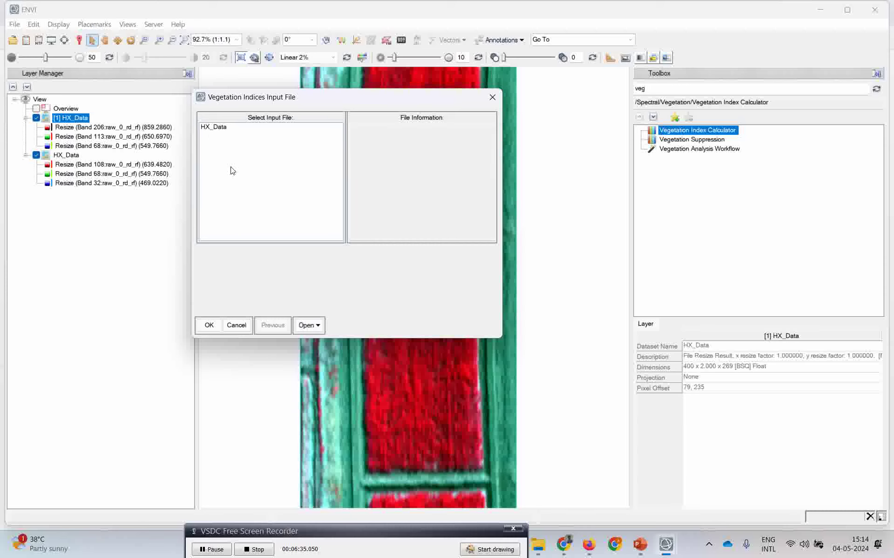
click(213, 128)
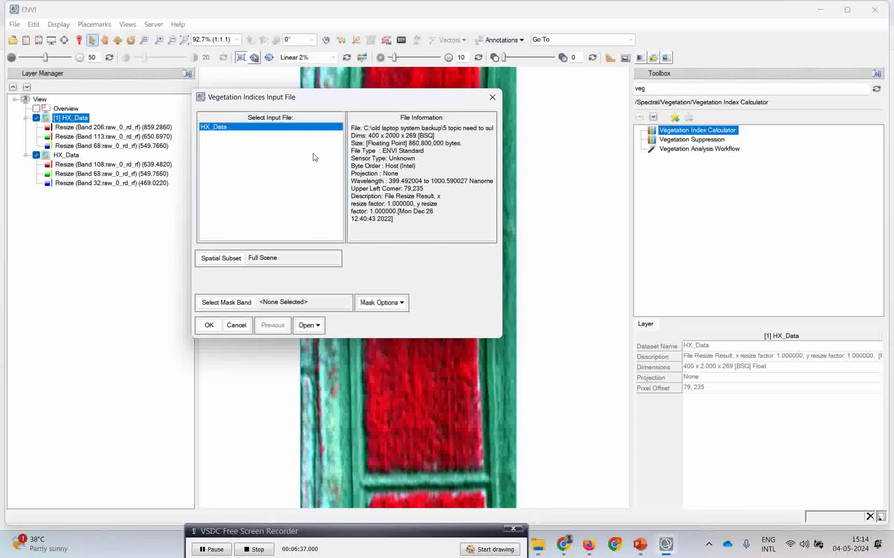
click(209, 325)
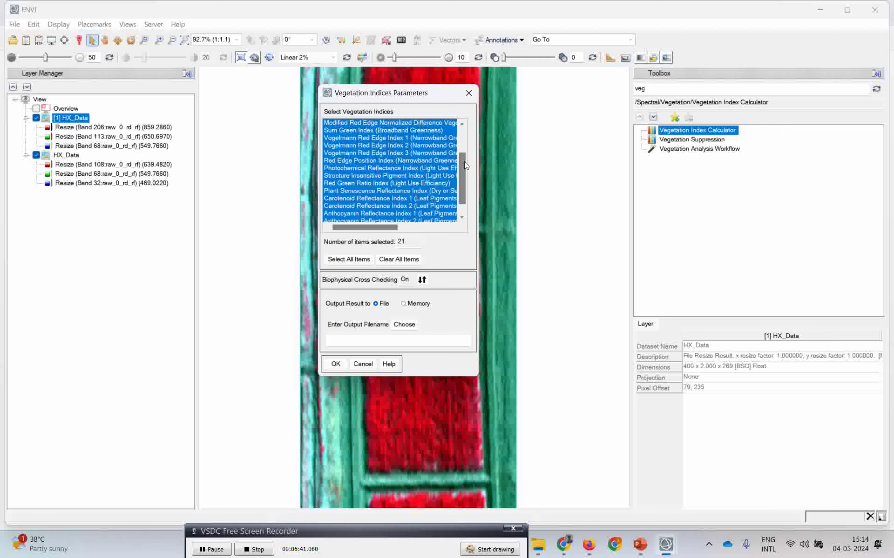
Try single selections in the list of vegetation indices, and reselect all of the indices.
drag(459, 177, 463, 131)
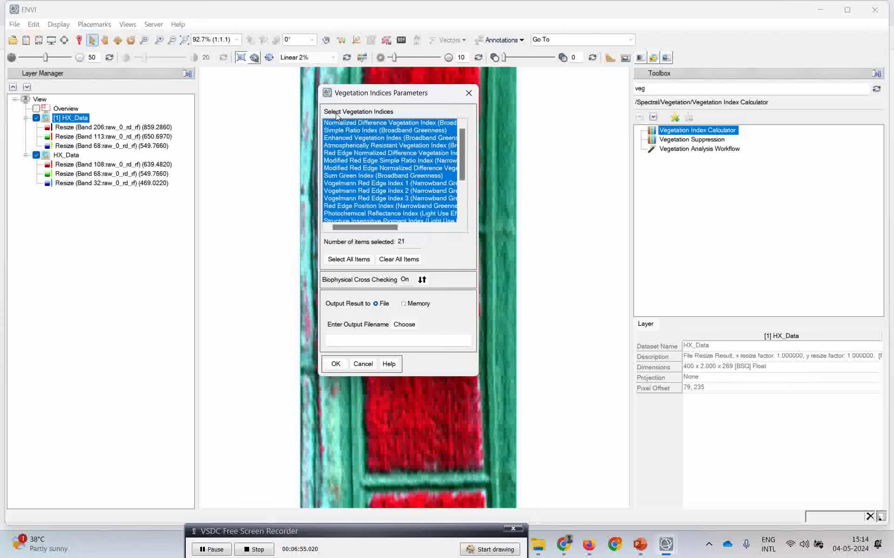
click(375, 125)
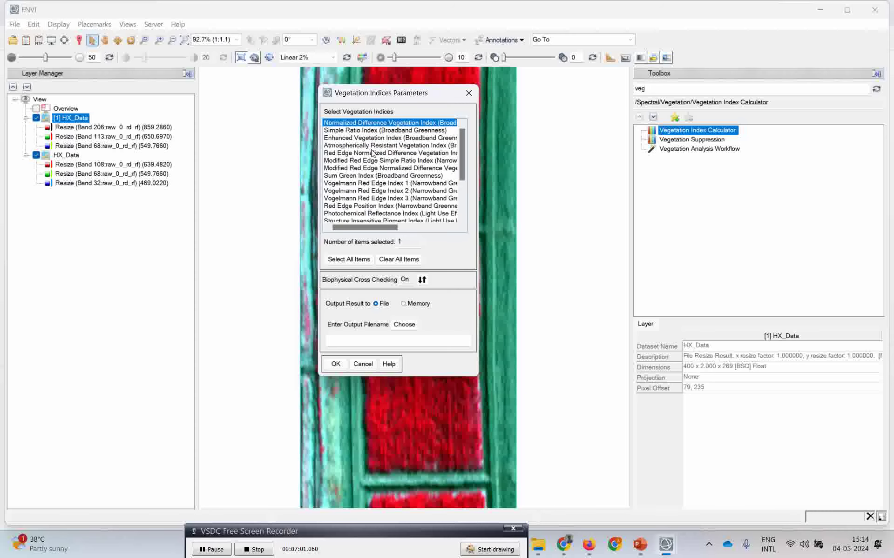
click(371, 139)
click(370, 154)
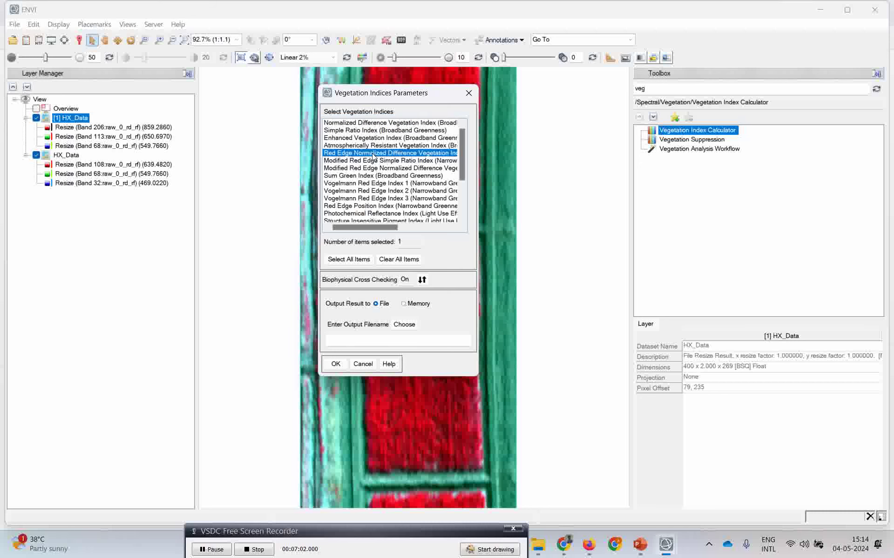
click(347, 261)
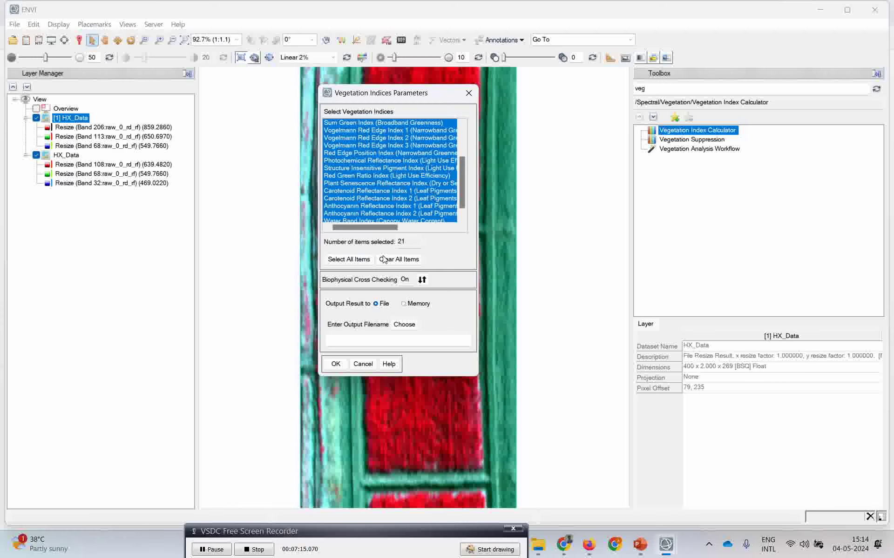
click(404, 326)
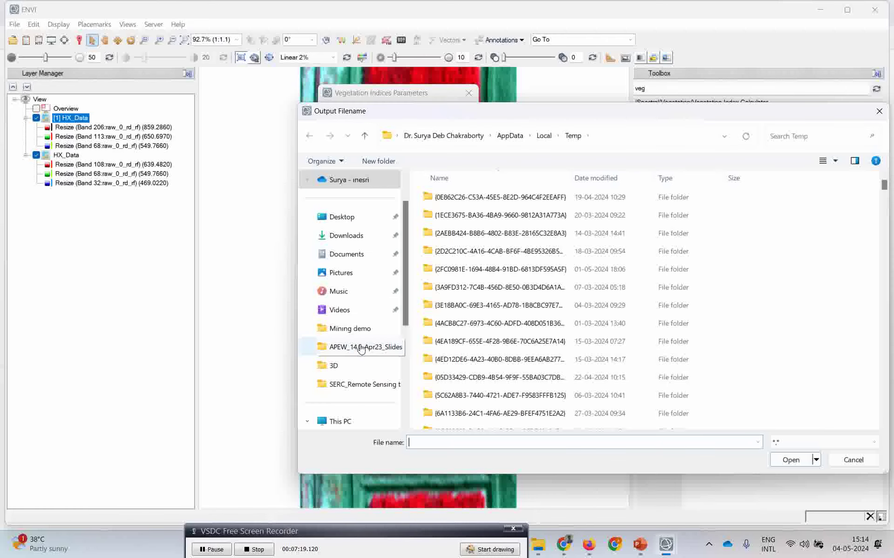
scroll(350, 291, down, 3)
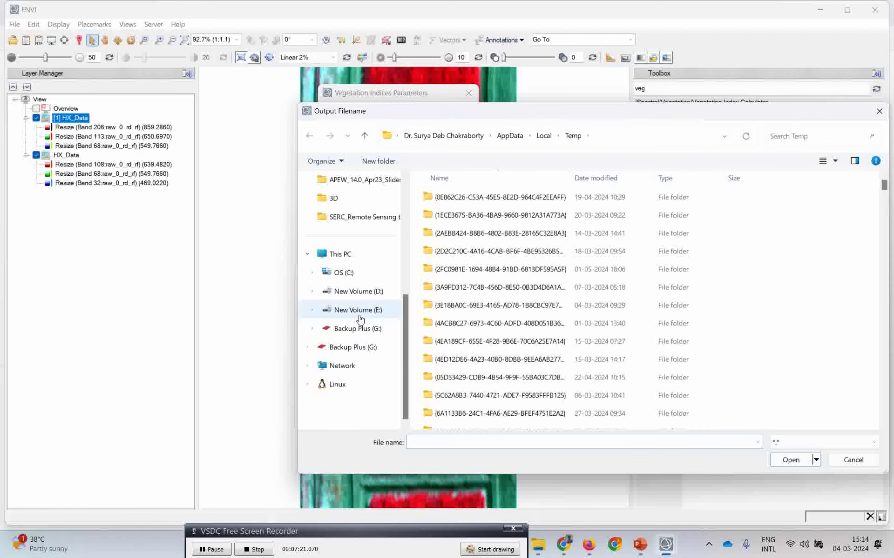
click(350, 311)
scroll(428, 335, down, 1)
scroll(489, 372, up, 1)
scroll(493, 379, down, 1)
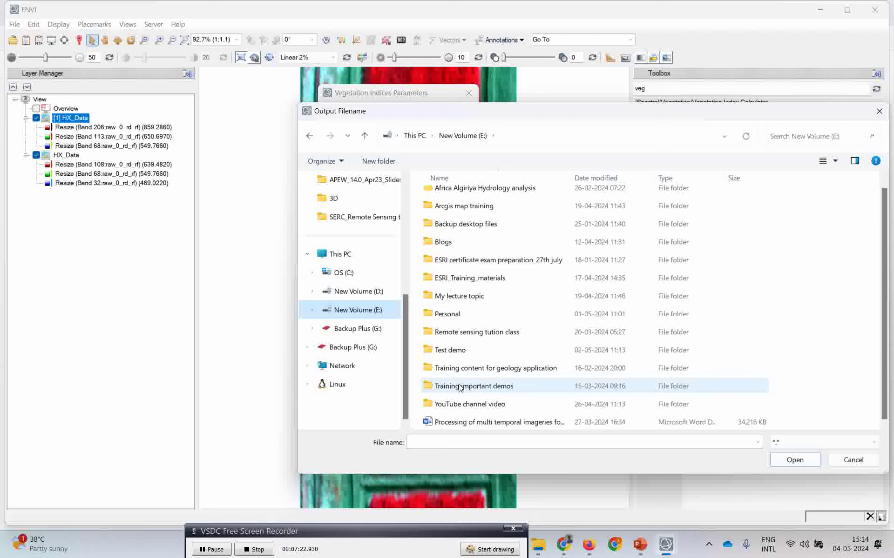
click(879, 112)
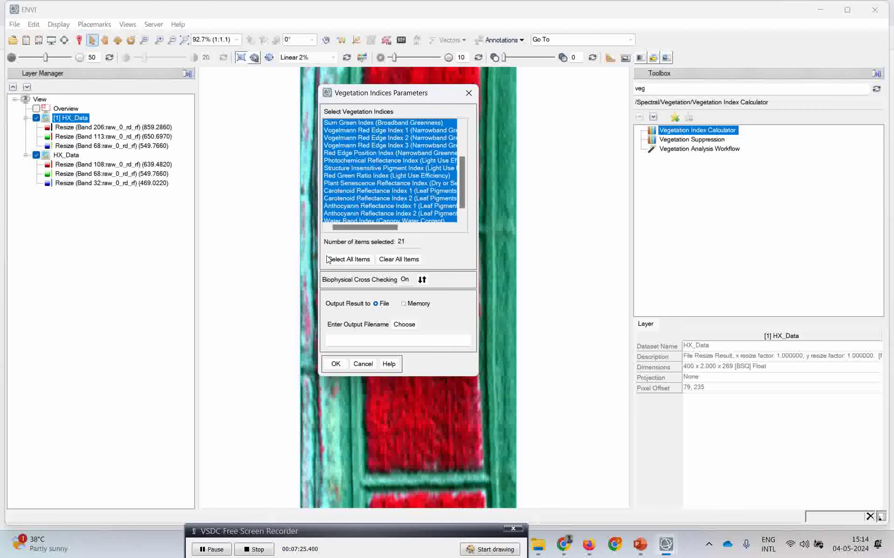
Send the vegetation index output to memory and run the calculation for all selected indices.
click(404, 304)
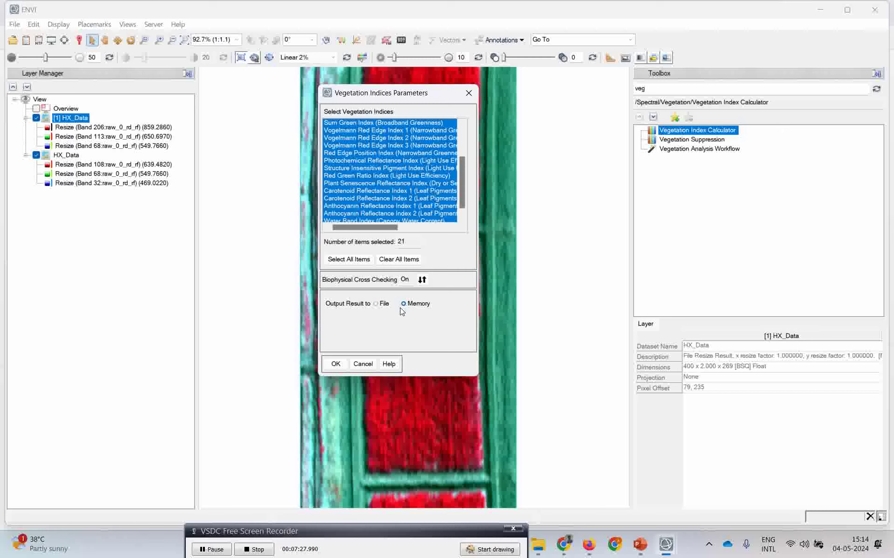
click(336, 364)
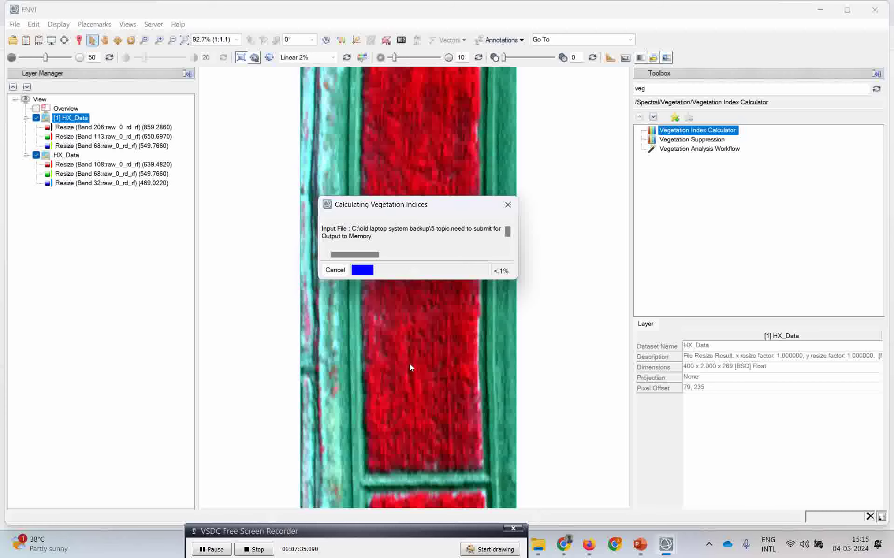
drag(328, 535, 224, 520)
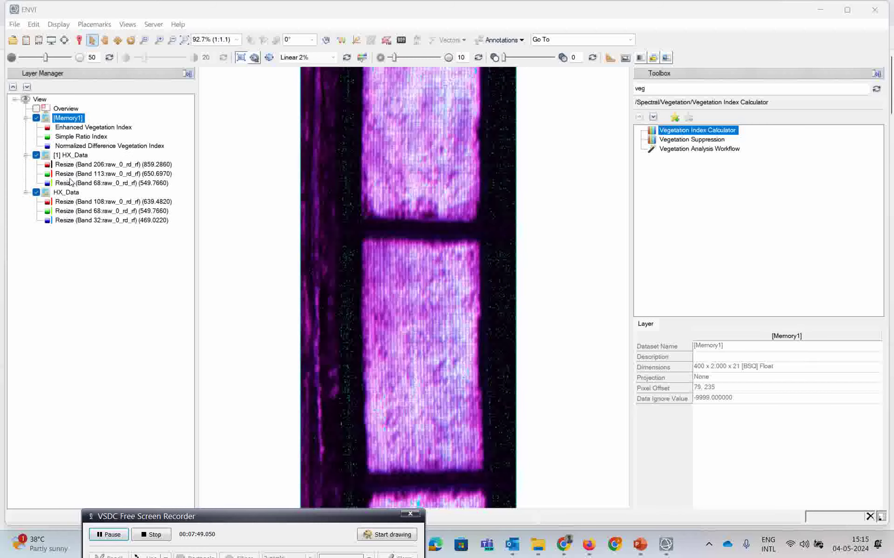
Split the display into 3x3 views and fit the index composite to its full extent in the first view.
scroll(367, 240, down, 2)
scroll(367, 240, down, 1)
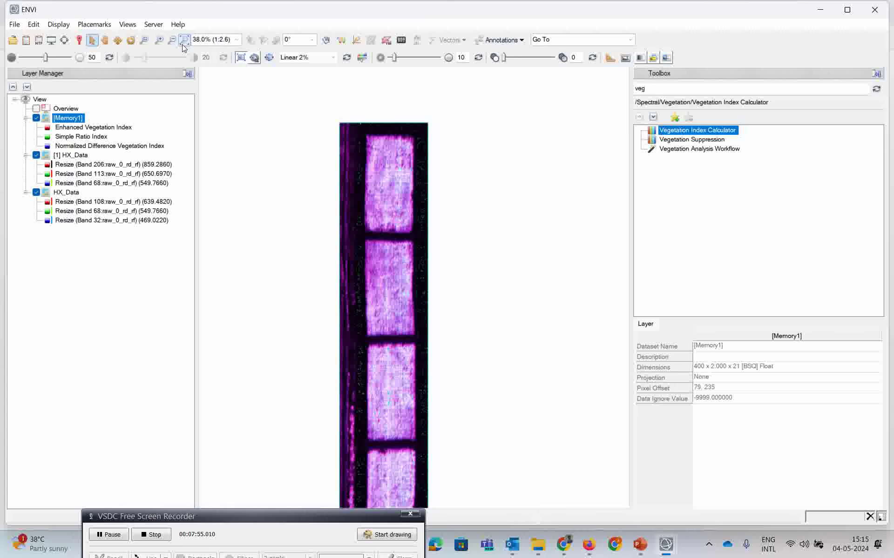
scroll(400, 207, up, 3)
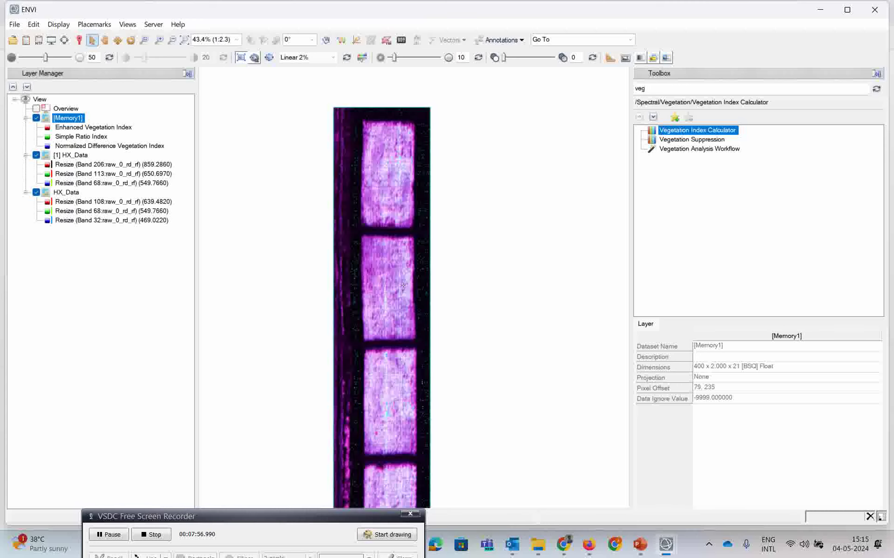
click(127, 24)
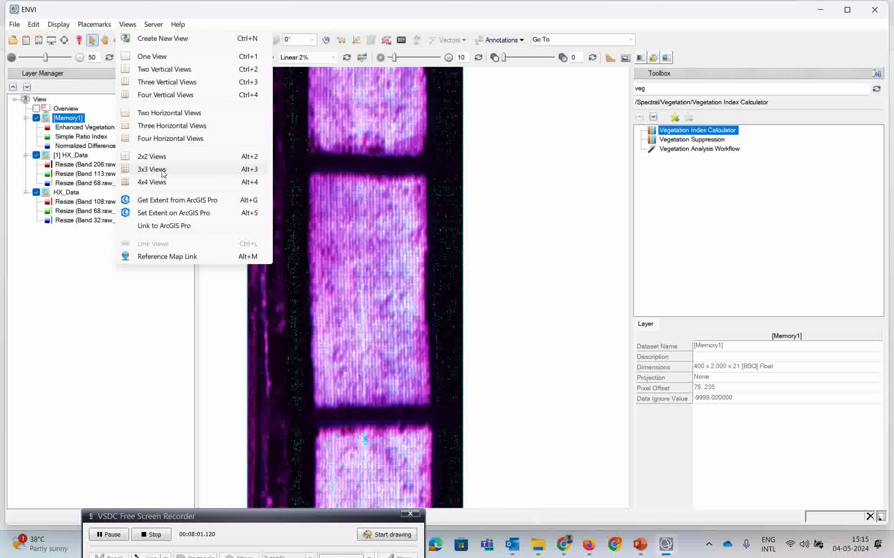
click(162, 170)
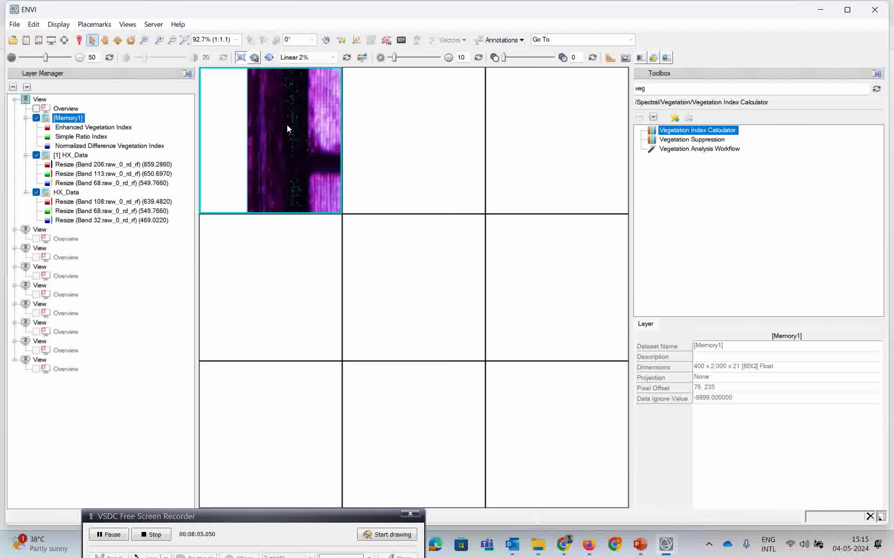
click(184, 40)
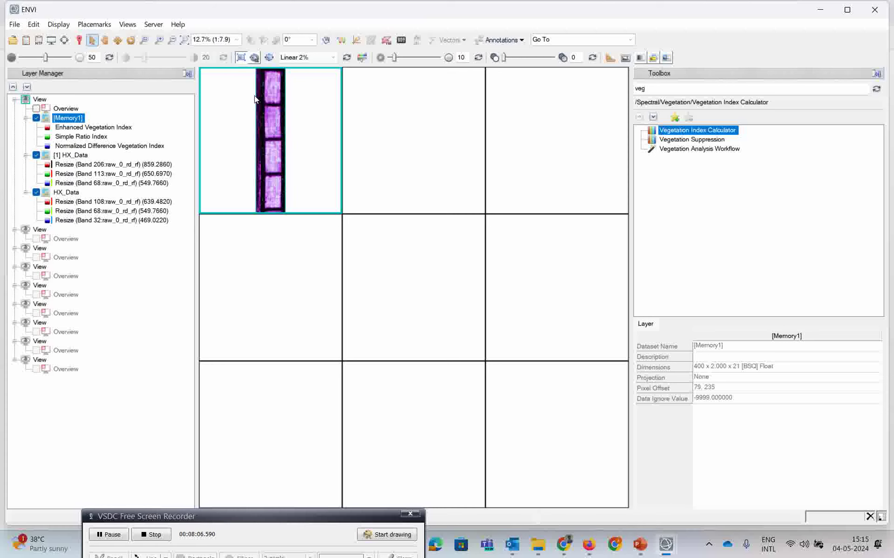
From the Data Manager, load Normalized Difference Vegetation Index and Simple Ratio Index into the second and third views of the first row.
click(370, 111)
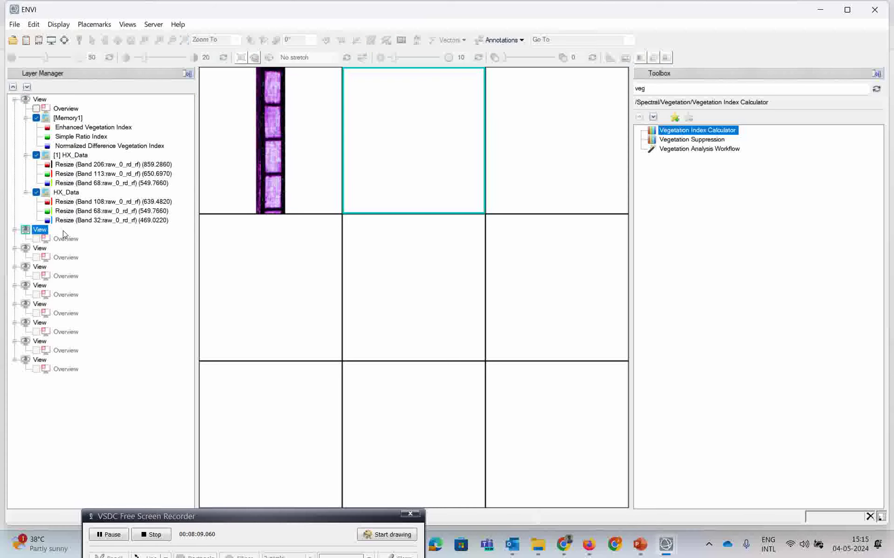
click(26, 40)
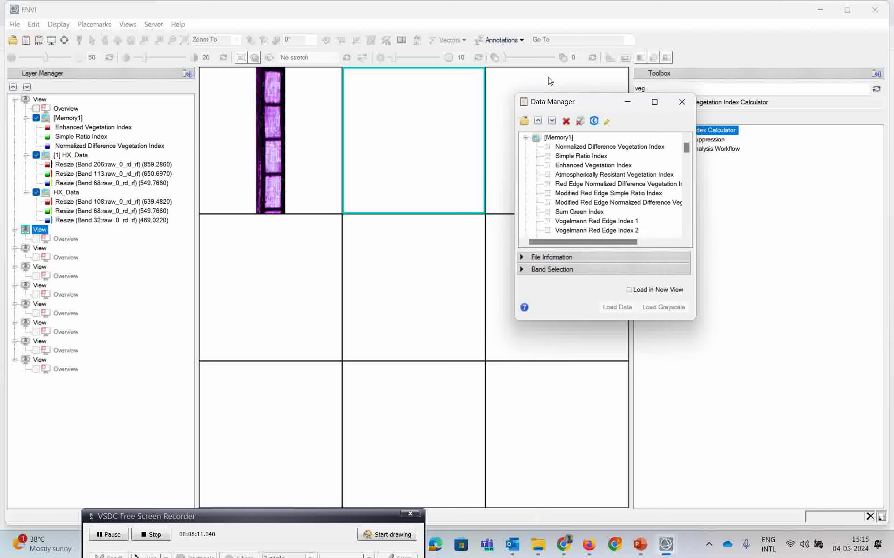
drag(597, 107, 714, 95)
drag(709, 138, 436, 133)
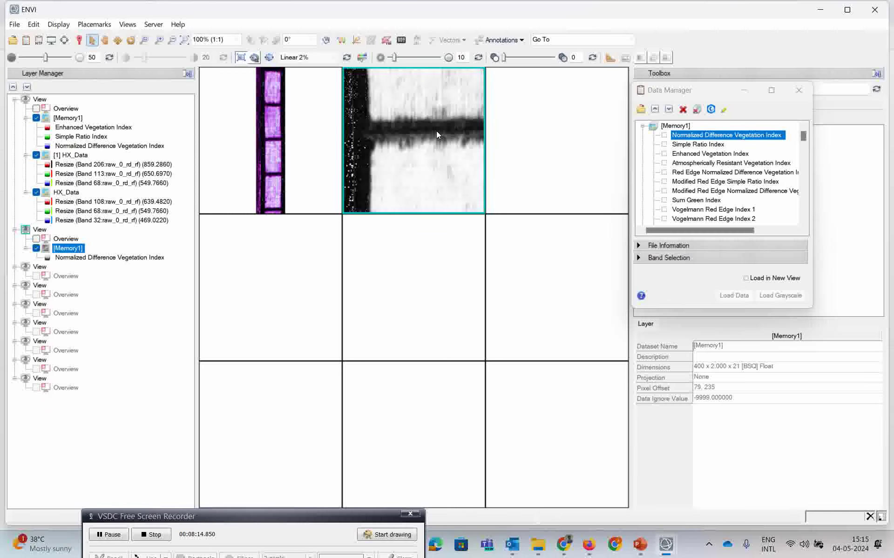
drag(710, 148, 563, 142)
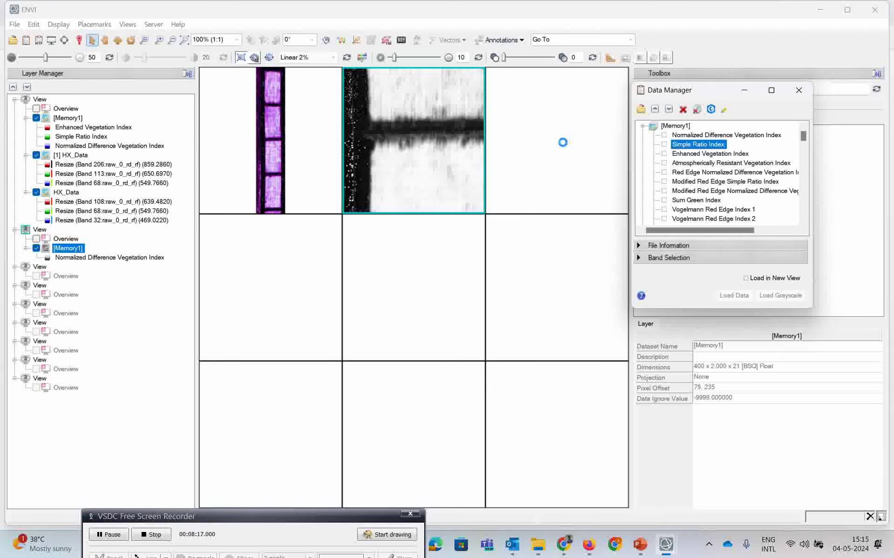
Load Enhanced, Atmospherically Resistant and Red Edge Normalized Difference Vegetation Index into the three views of the middle row, in that order.
drag(715, 159, 283, 286)
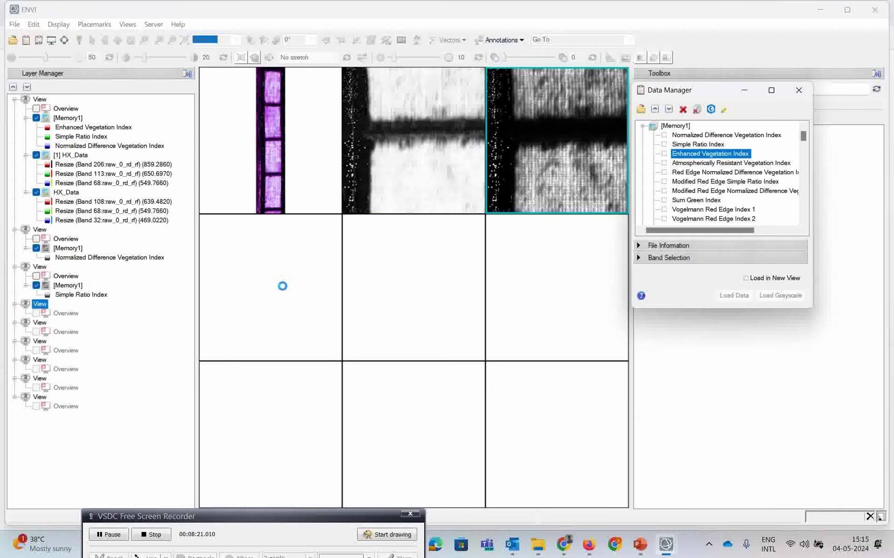
drag(717, 164, 573, 207)
drag(401, 303, 399, 299)
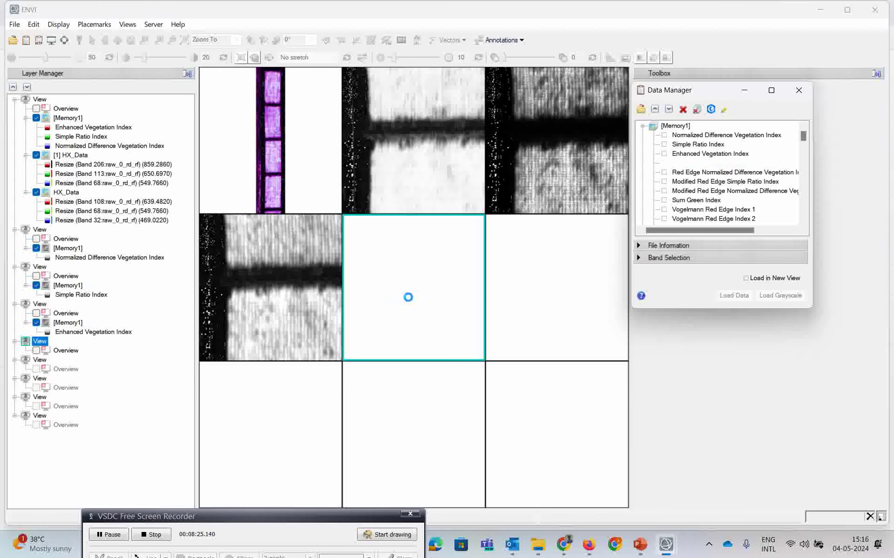
drag(698, 172, 558, 296)
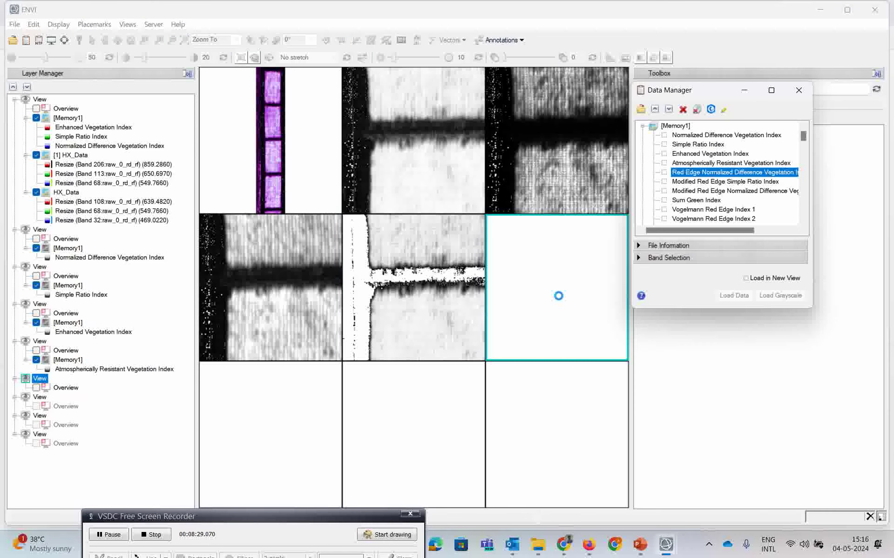
Fill the last row of views with Modified Red Edge Simple Ratio, Modified Red Edge Normalized Difference Vegetation and Sum Green Index, in that order.
drag(704, 183, 280, 413)
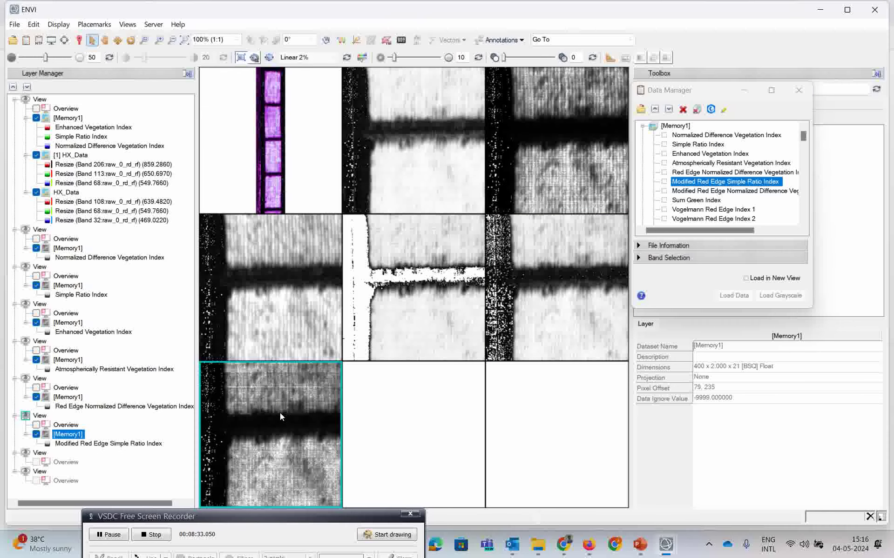
drag(732, 191, 410, 414)
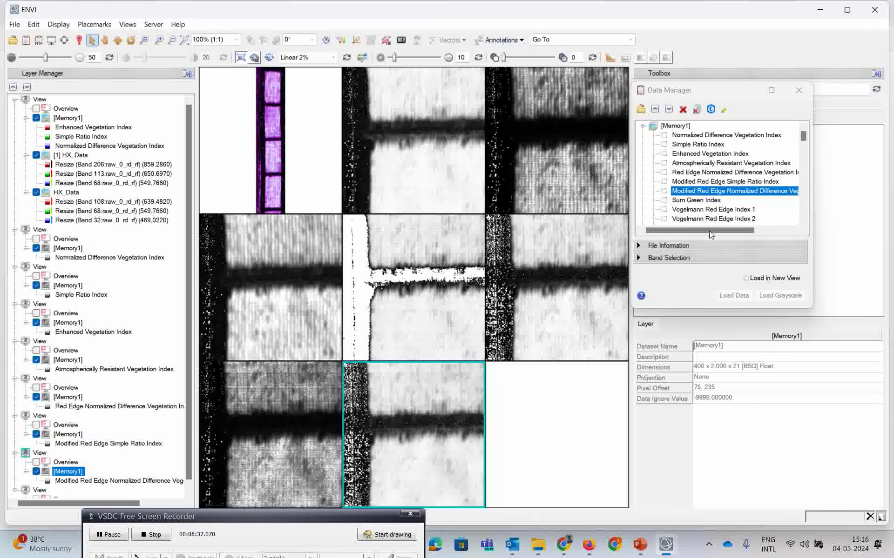
drag(708, 202, 621, 243)
drag(538, 422, 535, 417)
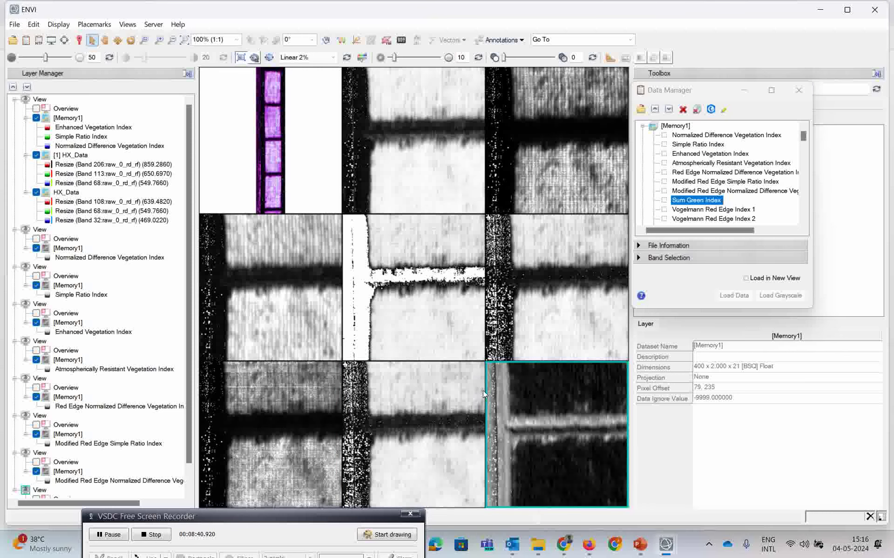
Link all nine views together with a pixel link.
click(127, 24)
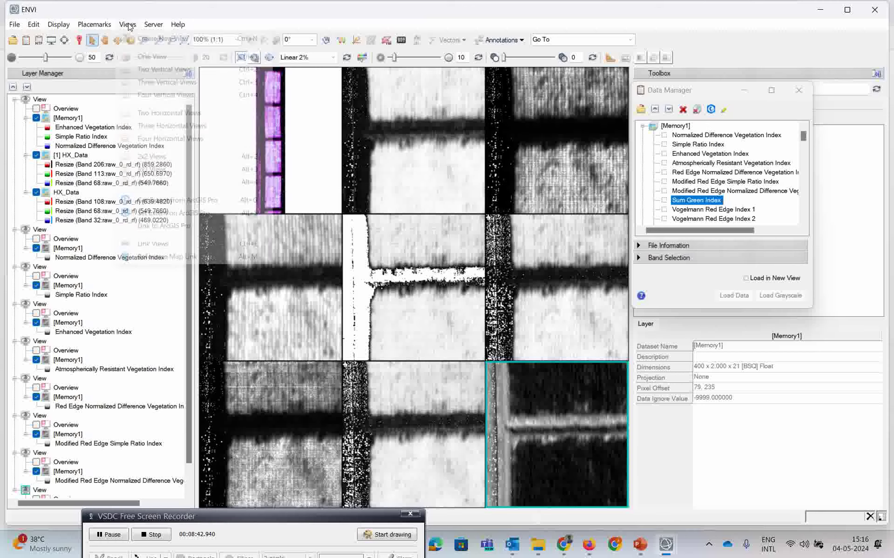
click(154, 244)
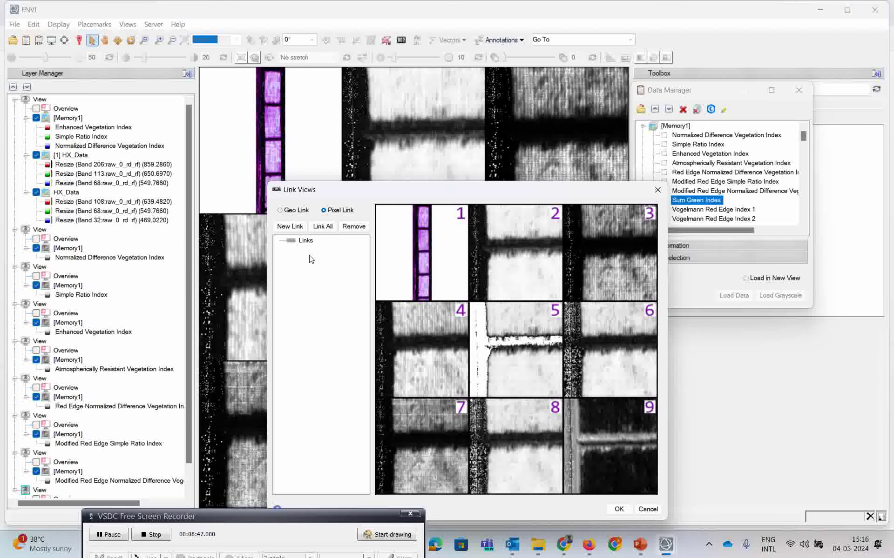
click(323, 227)
click(619, 509)
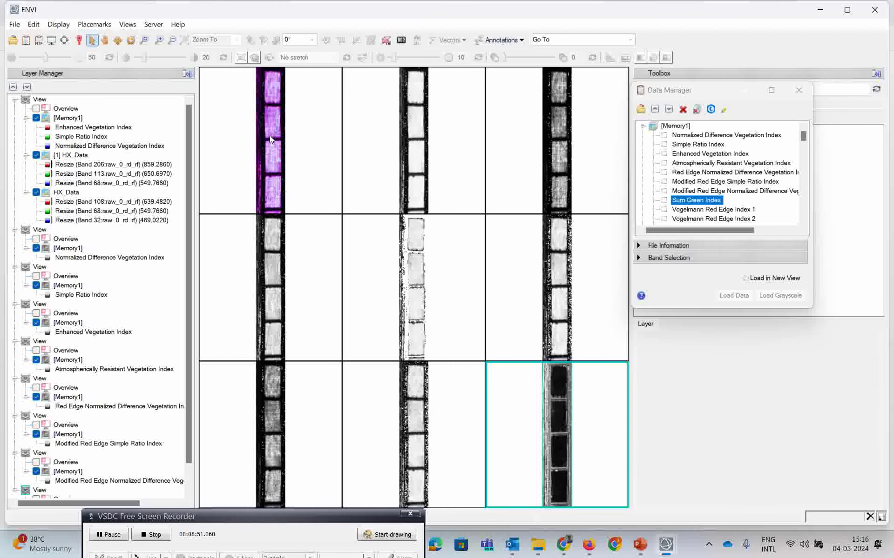
Apply the Rainbow color table to the Normalized Difference Vegetation Index and Simple Ratio Index layers.
right_click(68, 252)
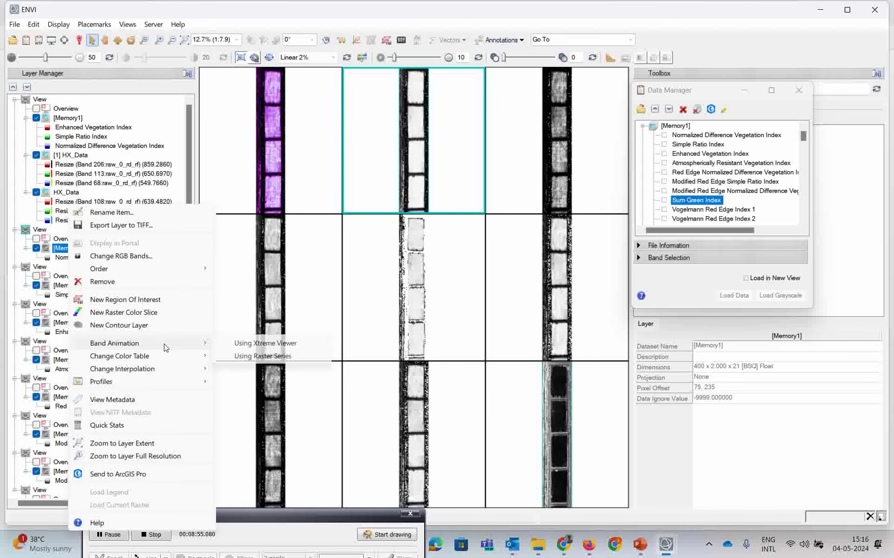
mouse_move(196, 357)
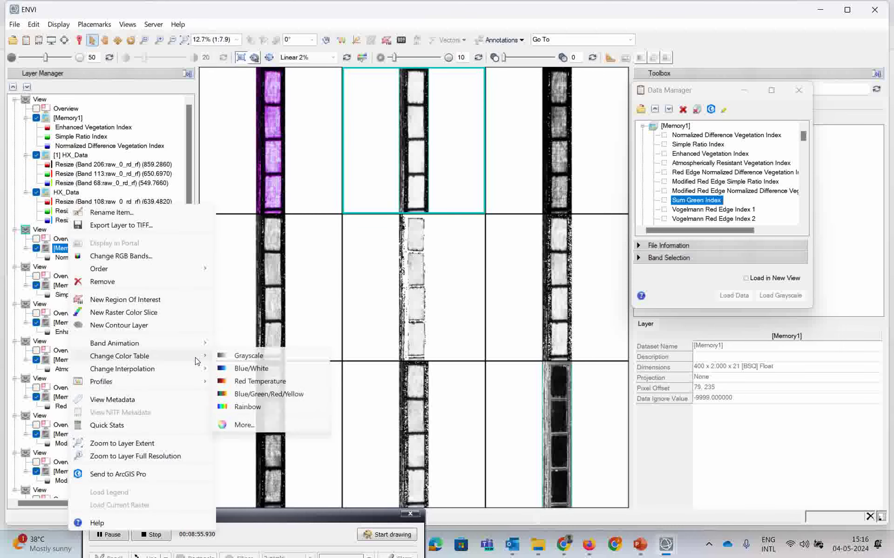
click(242, 408)
right_click(69, 289)
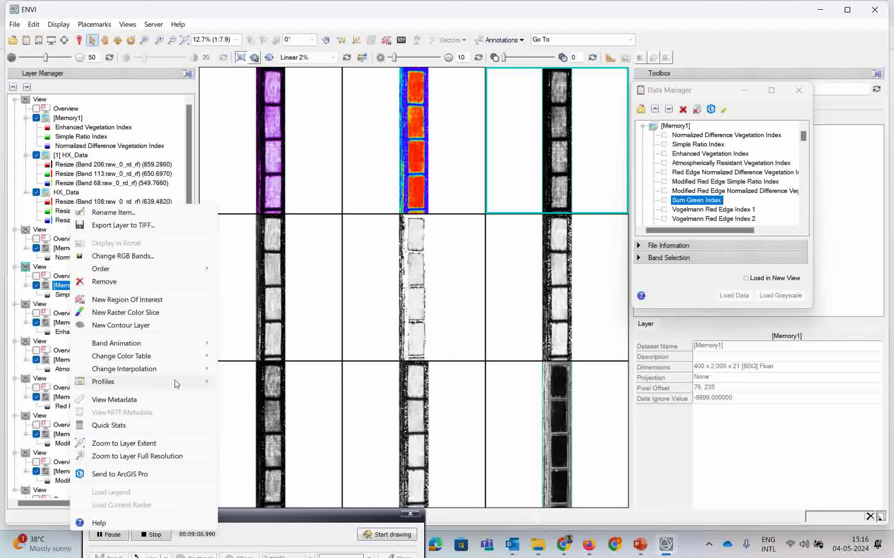
mouse_move(196, 356)
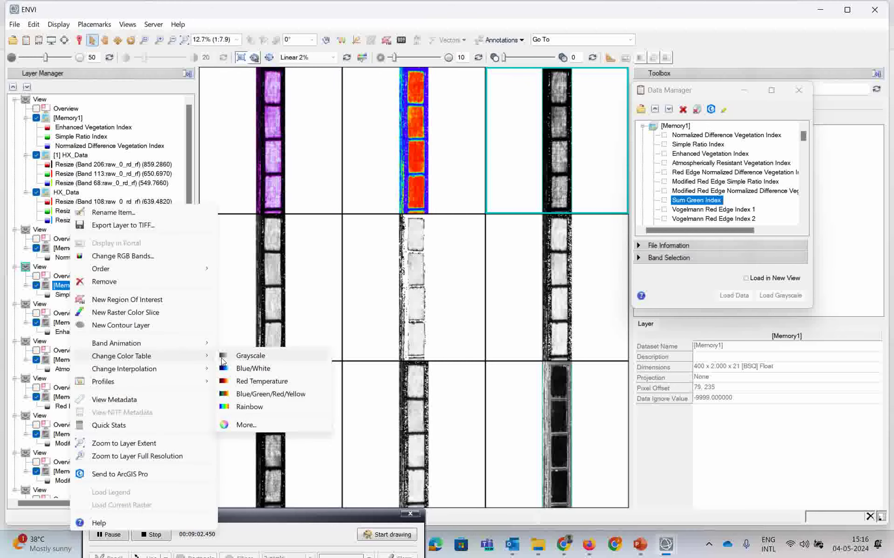
click(247, 408)
Change the color table of the Enhanced and Atmospherically Resistant Vegetation Index layers to Rainbow.
right_click(69, 324)
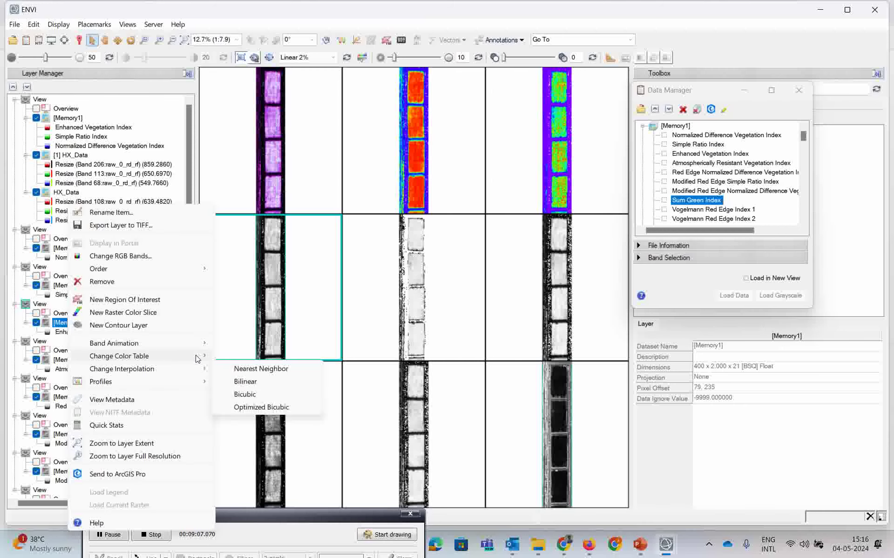
mouse_move(195, 356)
click(242, 407)
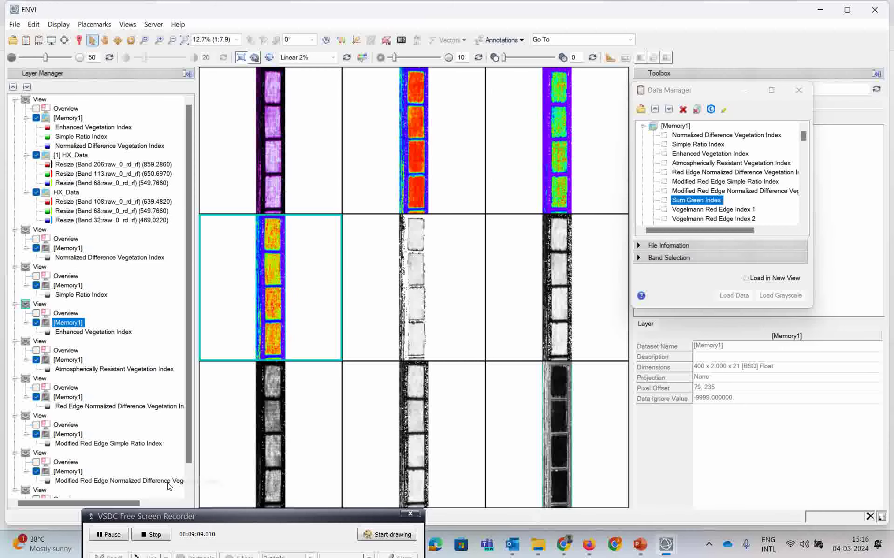
right_click(70, 361)
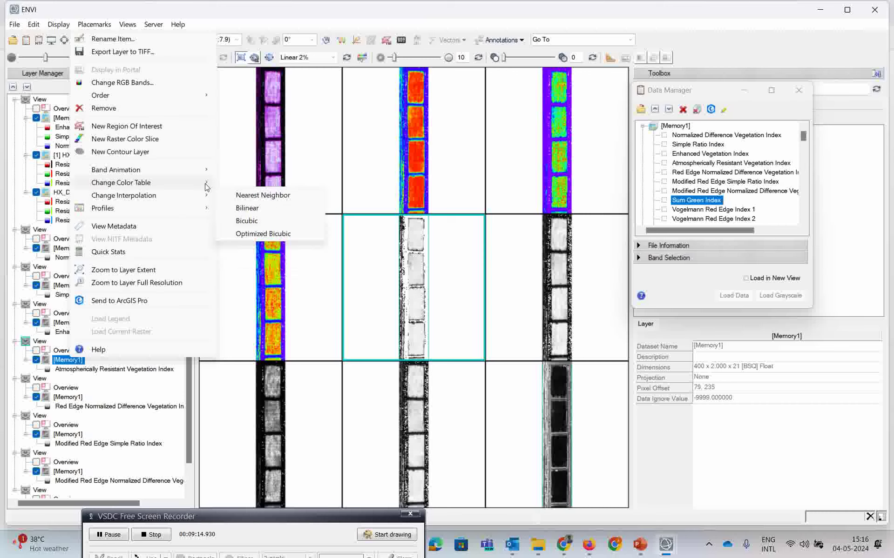
mouse_move(207, 186)
click(249, 234)
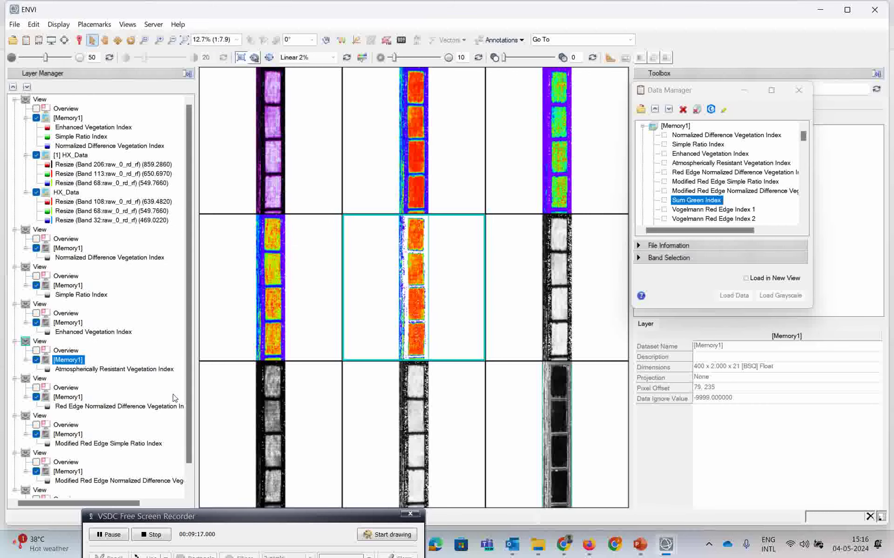
Color the Red Edge Normalized Difference Vegetation Index and Modified Red Edge Simple Ratio Index layers with the Rainbow color table.
right_click(69, 398)
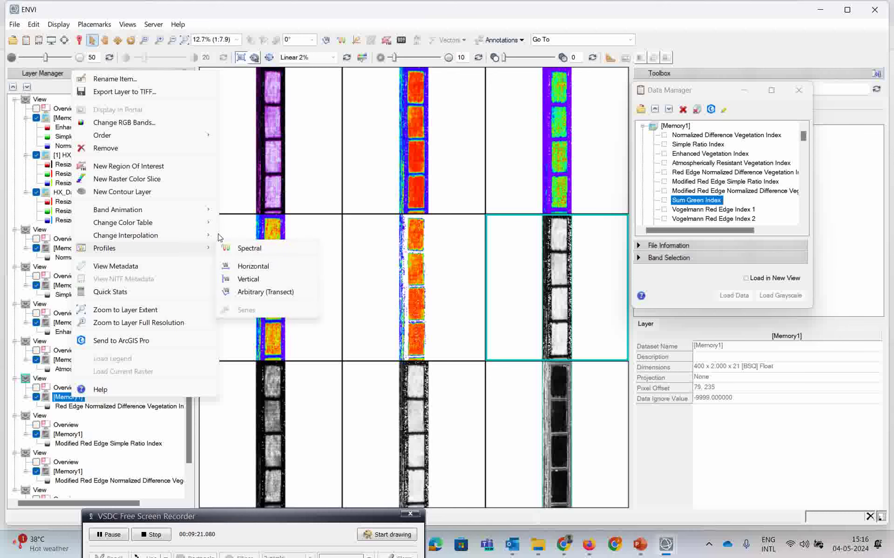
mouse_move(210, 237)
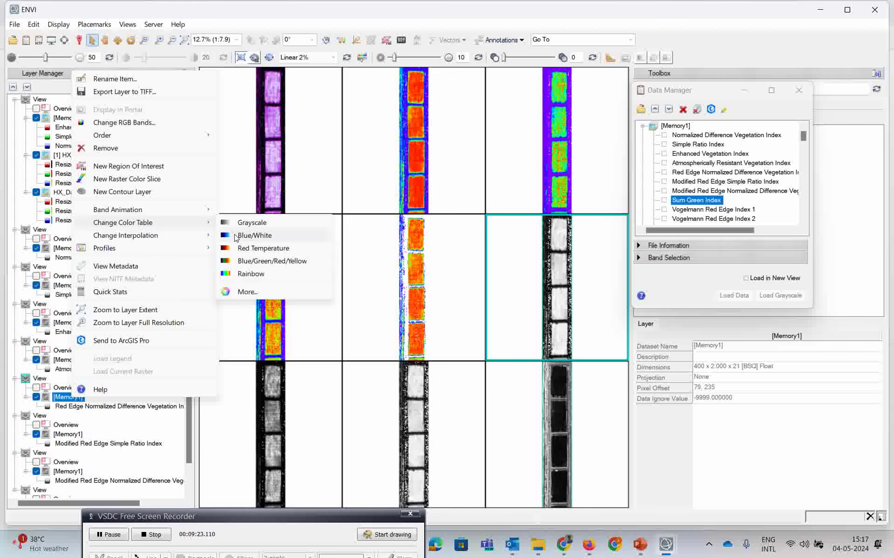
click(240, 276)
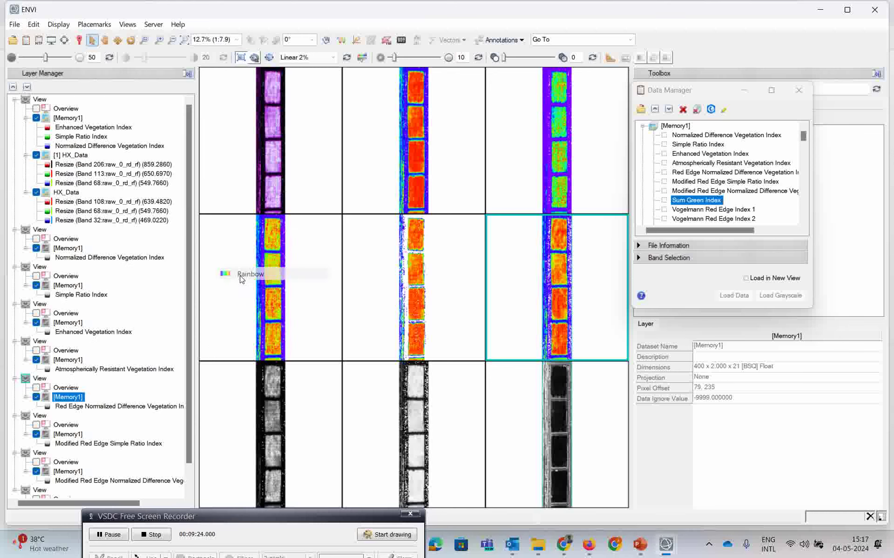
right_click(76, 434)
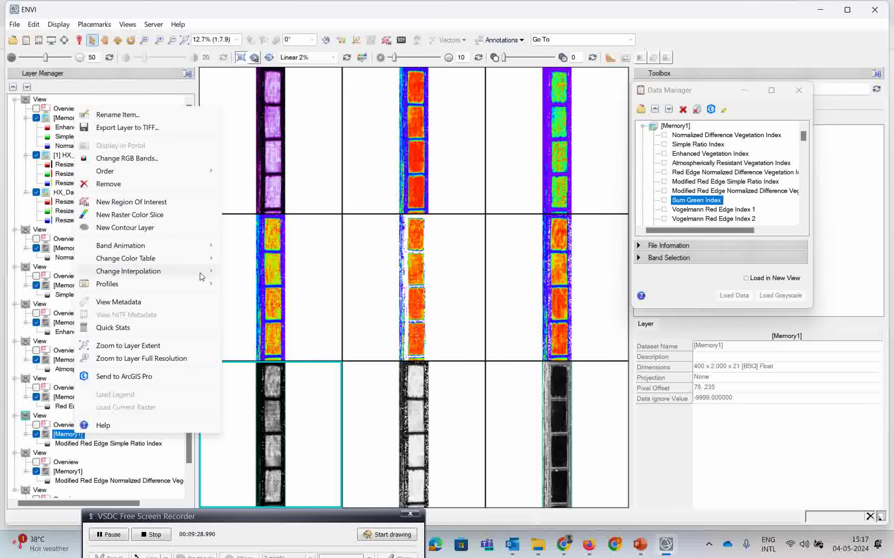
mouse_move(208, 258)
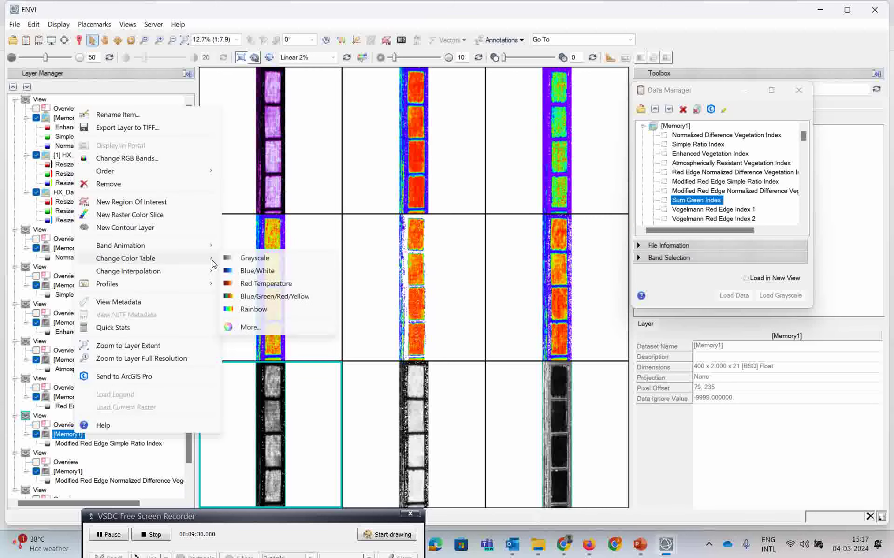
click(247, 309)
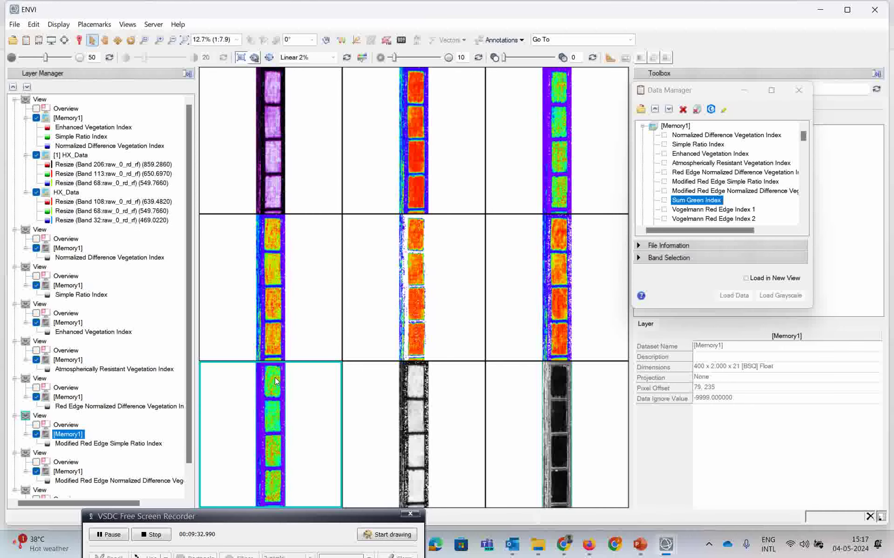
Apply the Rainbow color table to the Modified Red Edge Normalized Difference Vegetation Index and Sum Green Index layers.
right_click(72, 472)
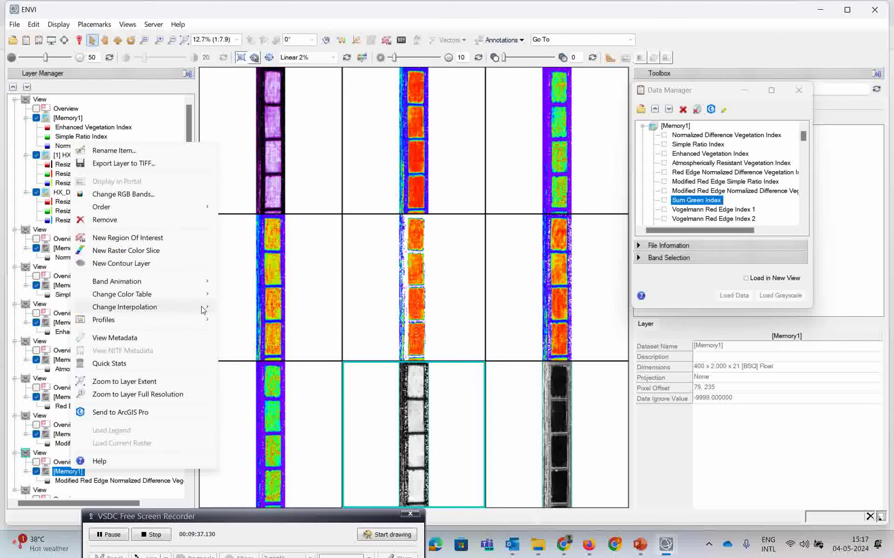
mouse_move(209, 297)
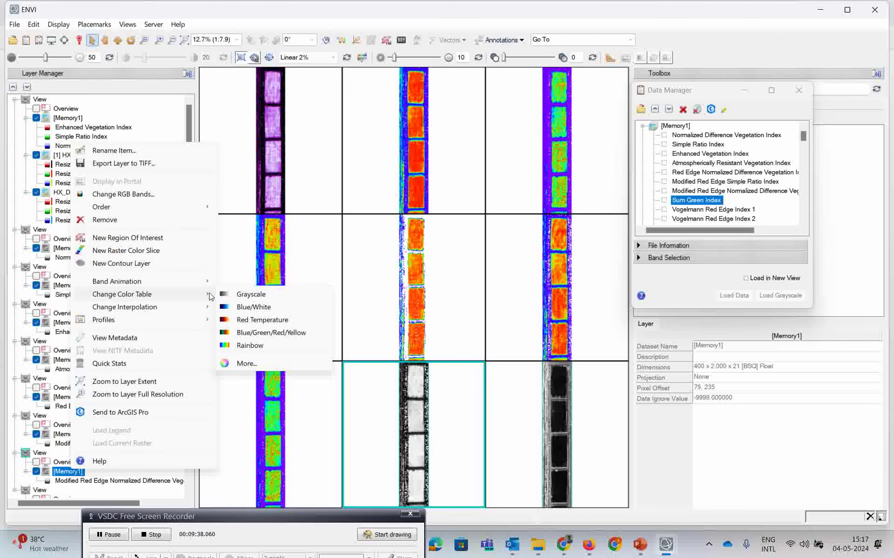
click(255, 347)
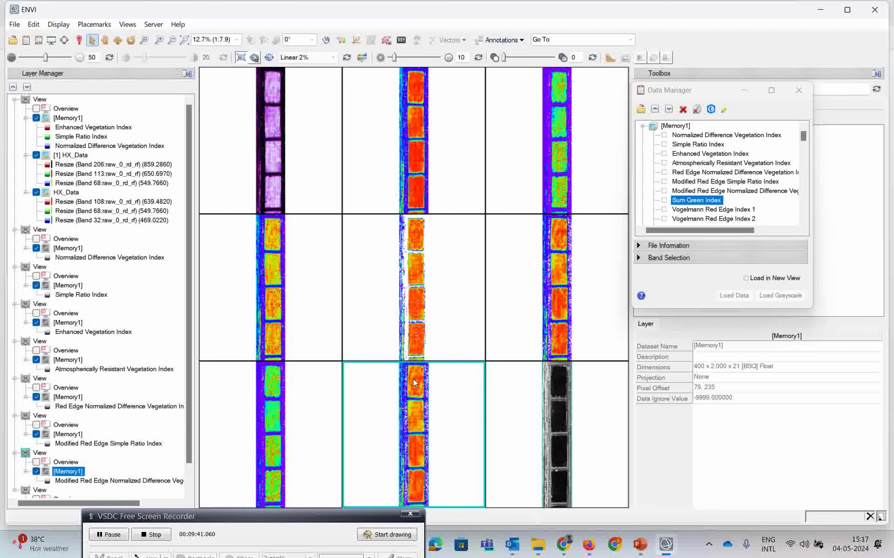
scroll(73, 481, down, 1)
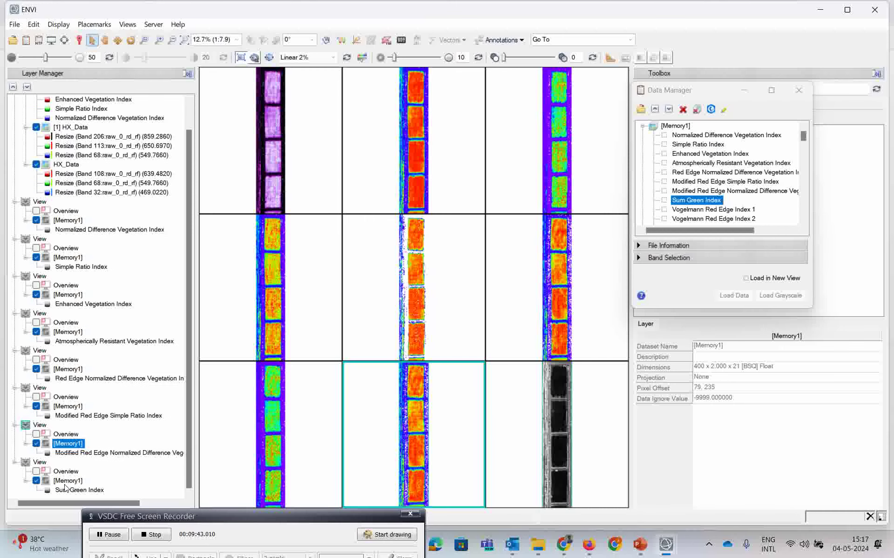
click(73, 481)
right_click(73, 481)
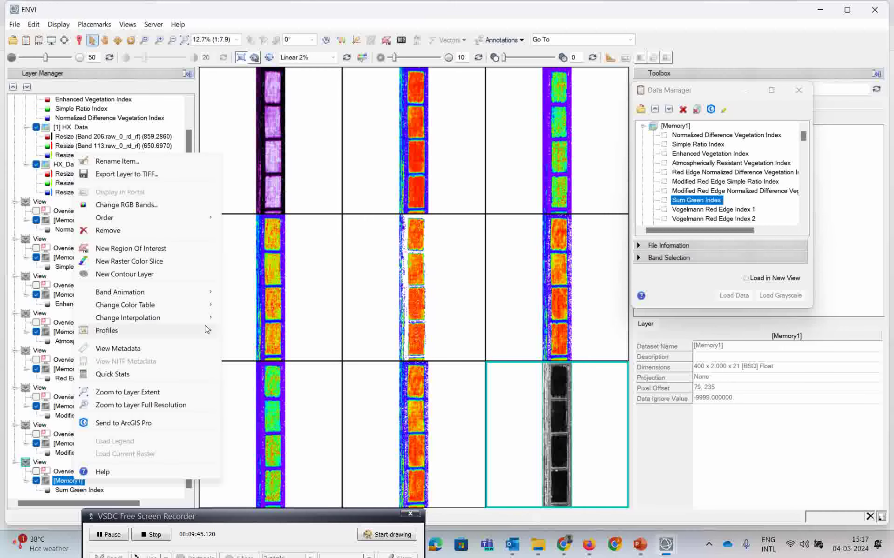
mouse_move(207, 318)
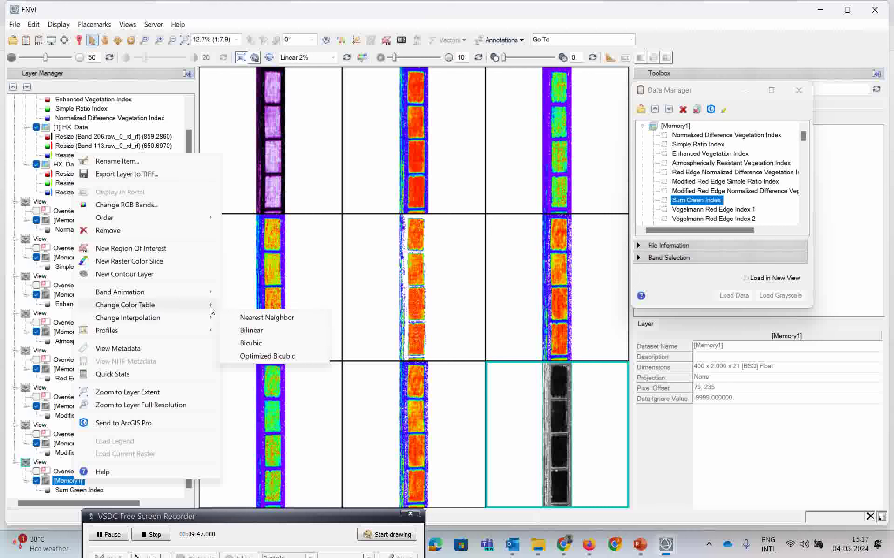
click(251, 357)
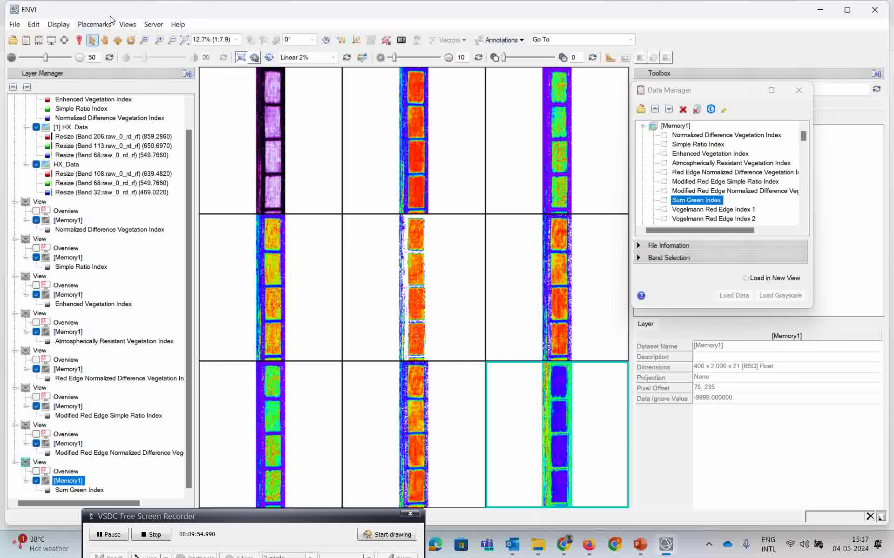
Examine the individual field plots up close across all nine linked views to compare the color-mapped vegetation indices.
click(105, 40)
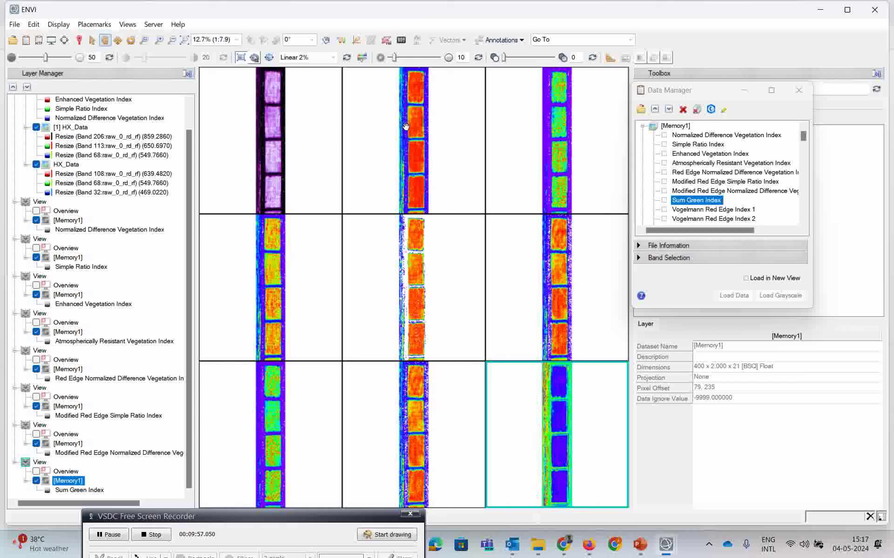
scroll(414, 116, up, 1)
drag(414, 116, 468, 221)
scroll(412, 137, up, 1)
drag(434, 186, 380, 129)
drag(457, 190, 440, 151)
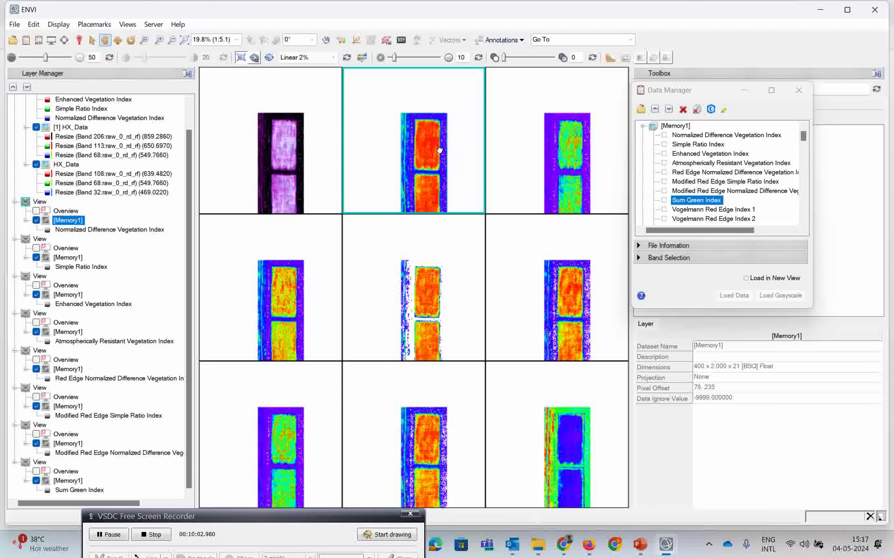
scroll(440, 150, up, 1)
scroll(416, 147, up, 1)
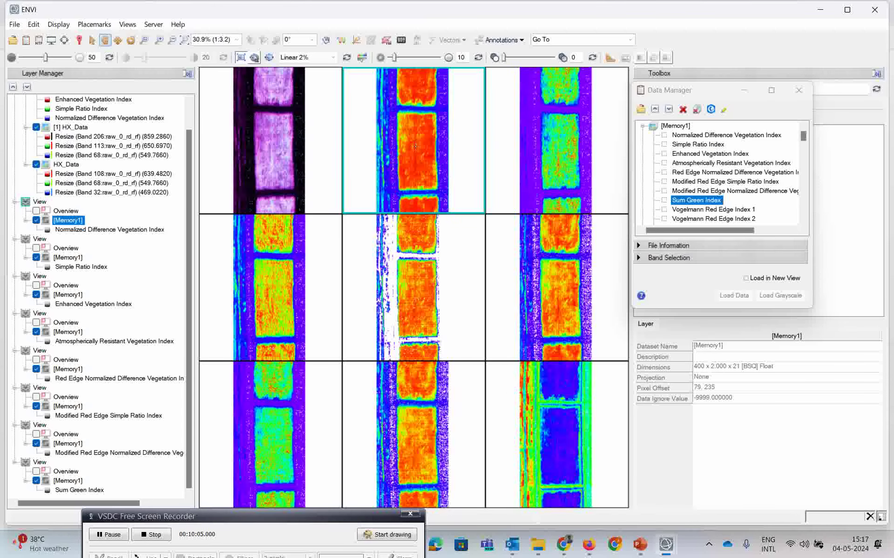
scroll(415, 147, up, 1)
mouse_move(427, 153)
mouse_down()
mouse_move(422, 138)
mouse_move(417, 150)
mouse_up()
scroll(415, 145, up, 1)
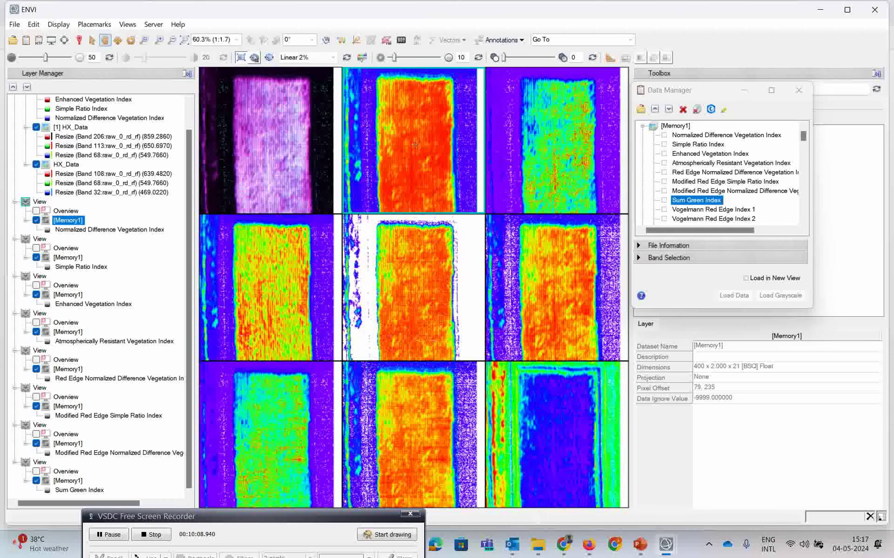